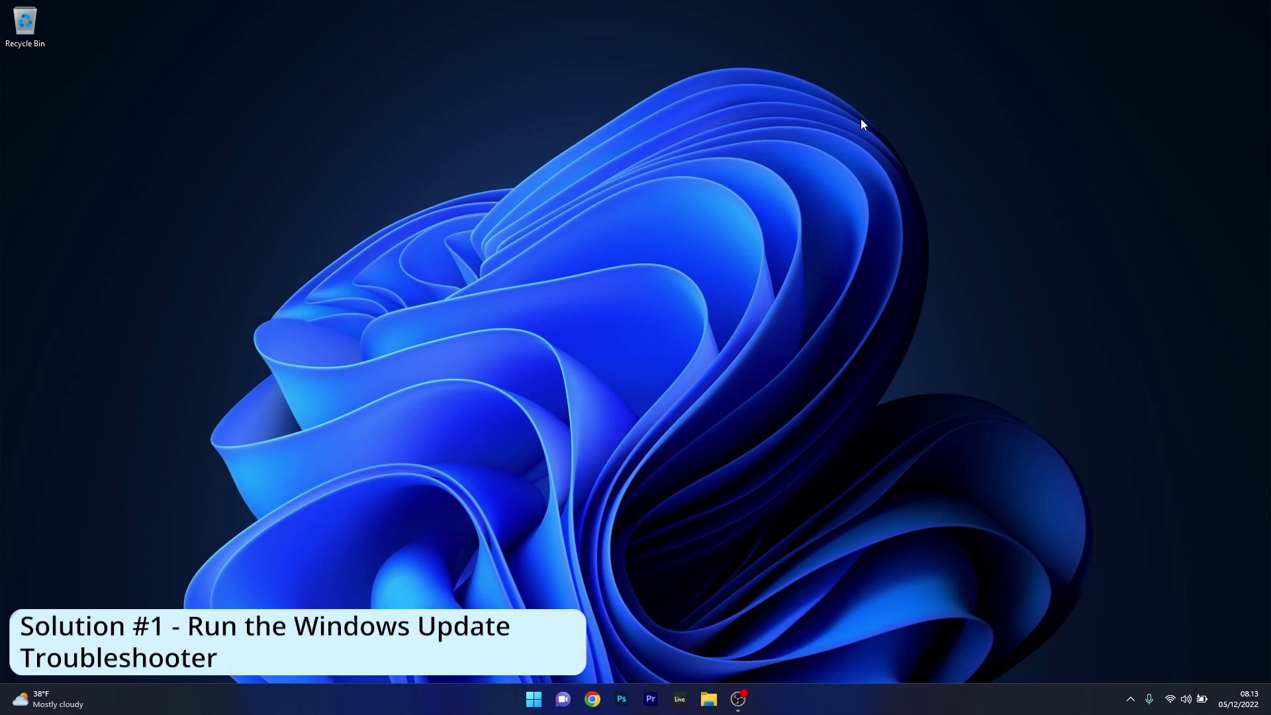
Open the list of other troubleshooters in the Windows system troubleshooting settings
click(533, 699)
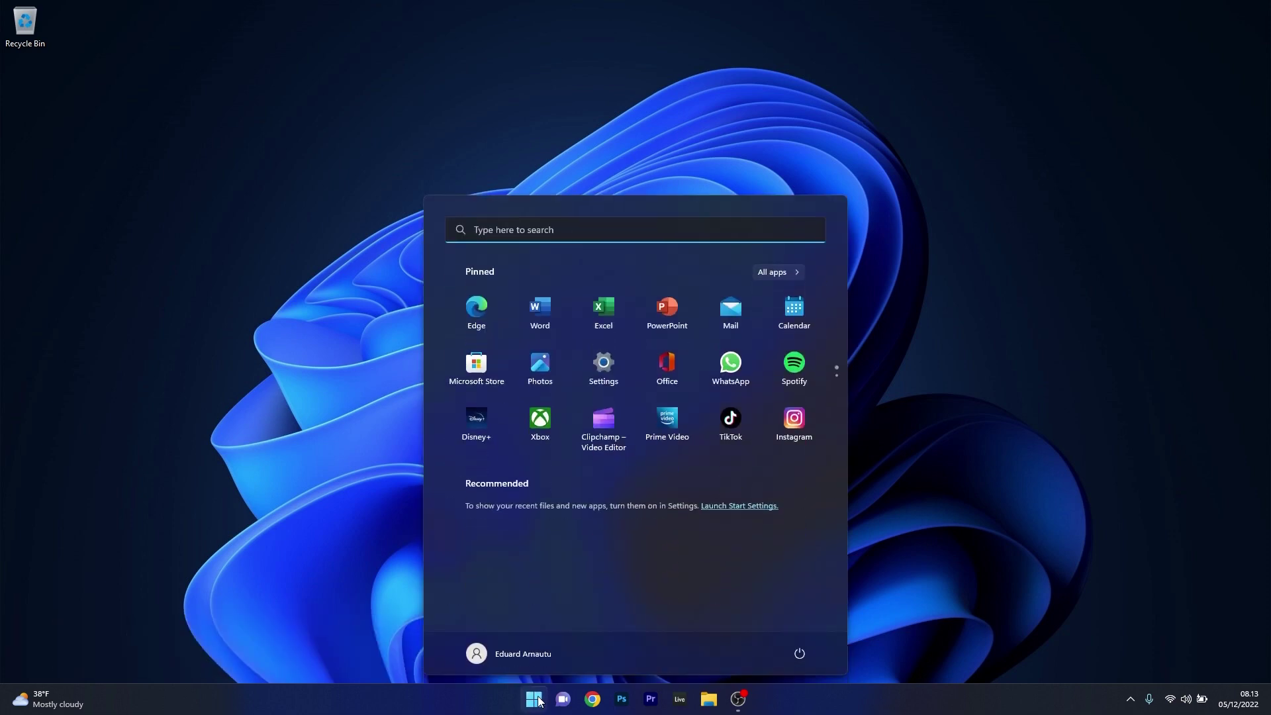
click(606, 364)
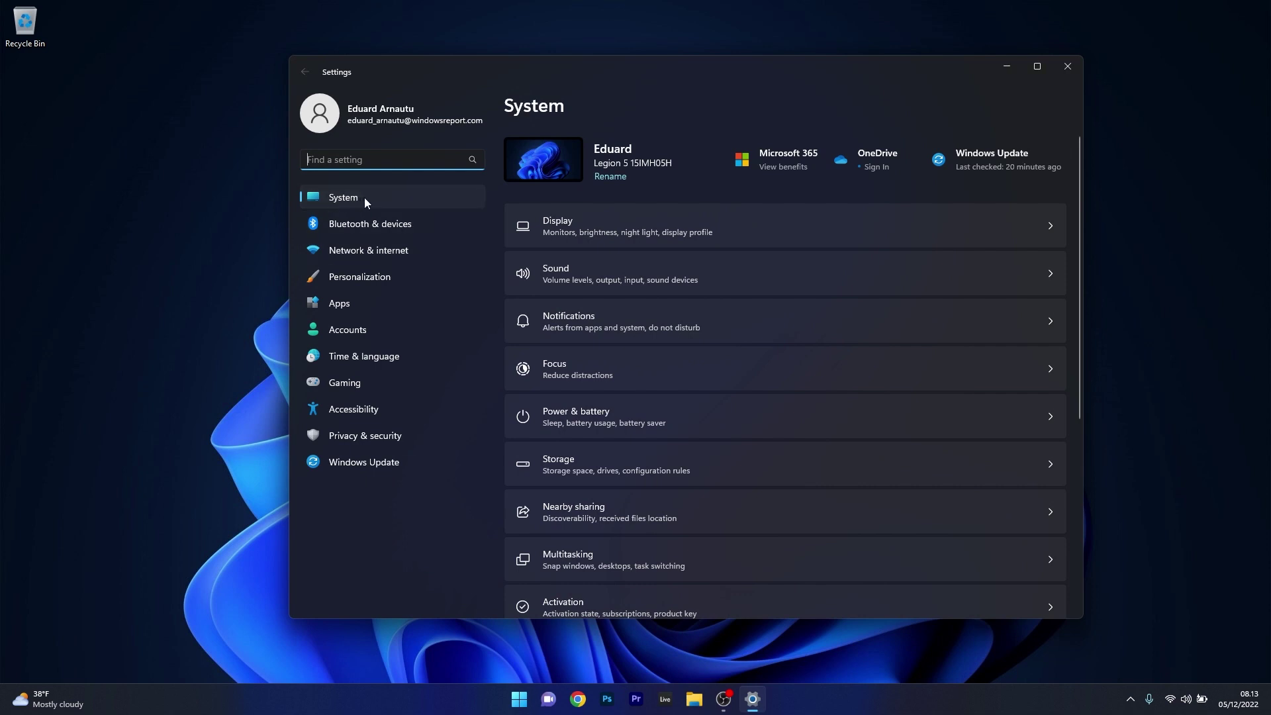
drag(1079, 199, 1078, 360)
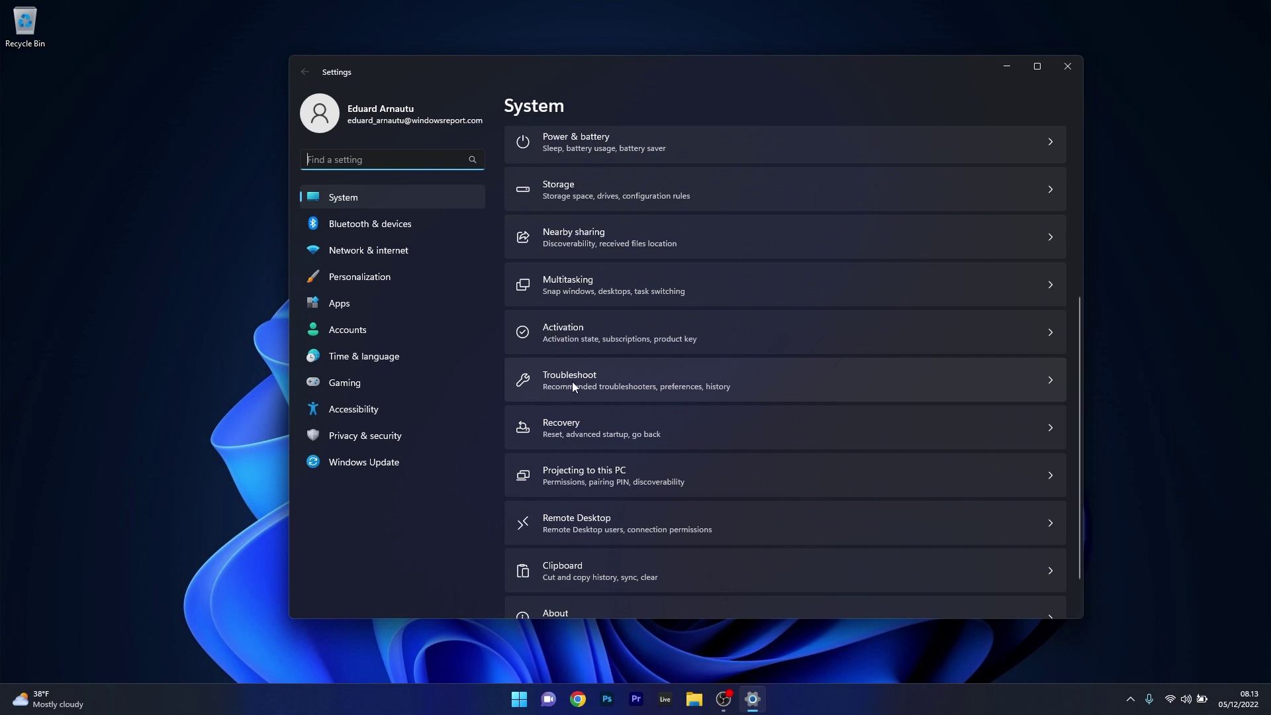
click(829, 379)
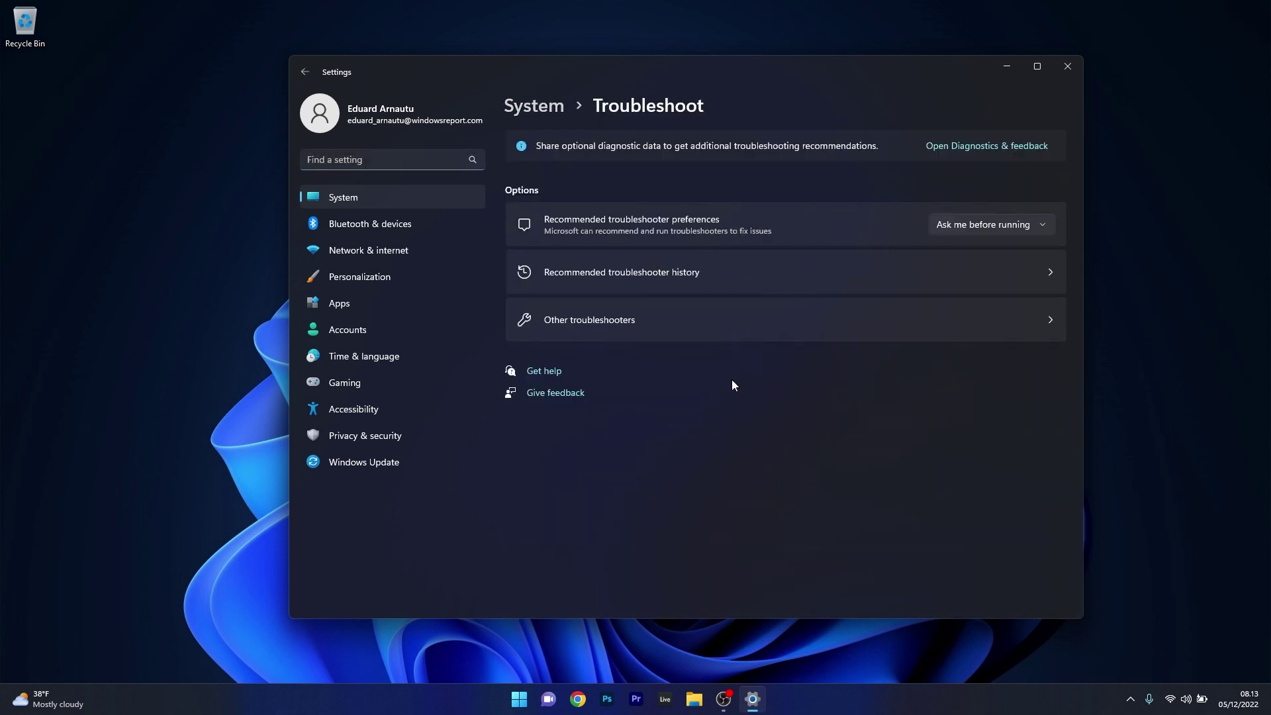
click(1005, 323)
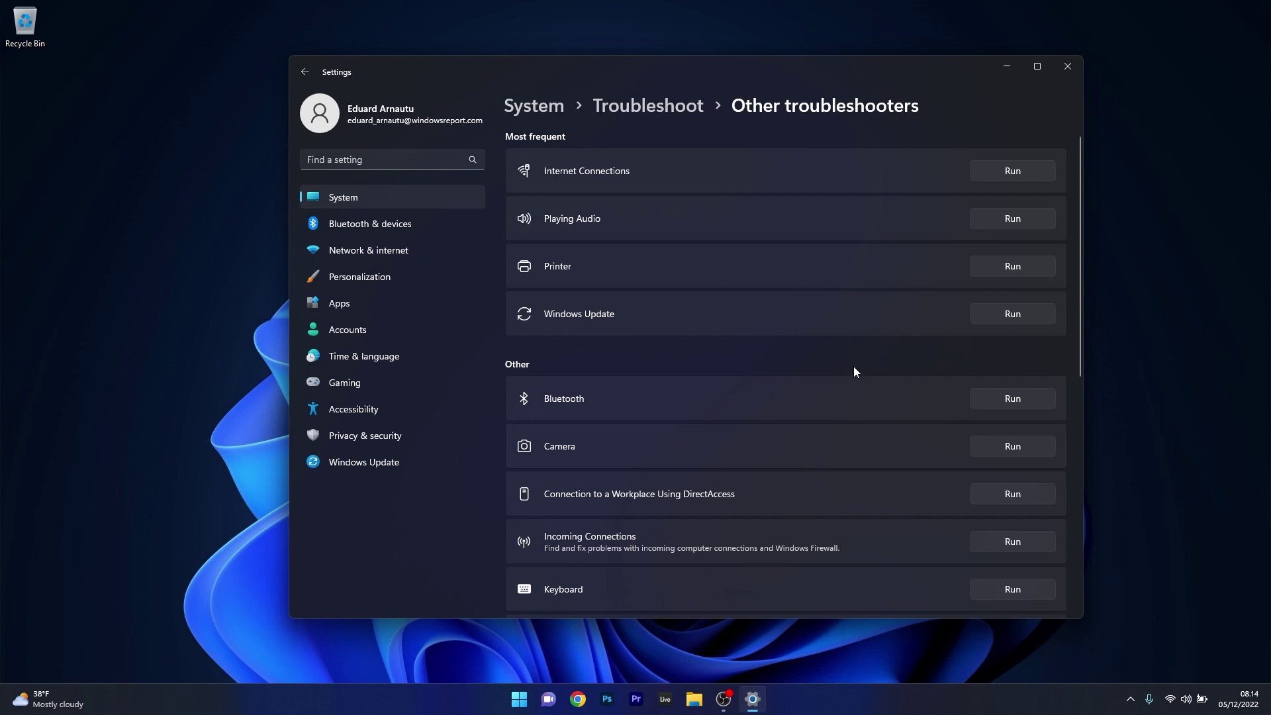
Run the Windows Update troubleshooter, then close it and the Settings window
click(1011, 321)
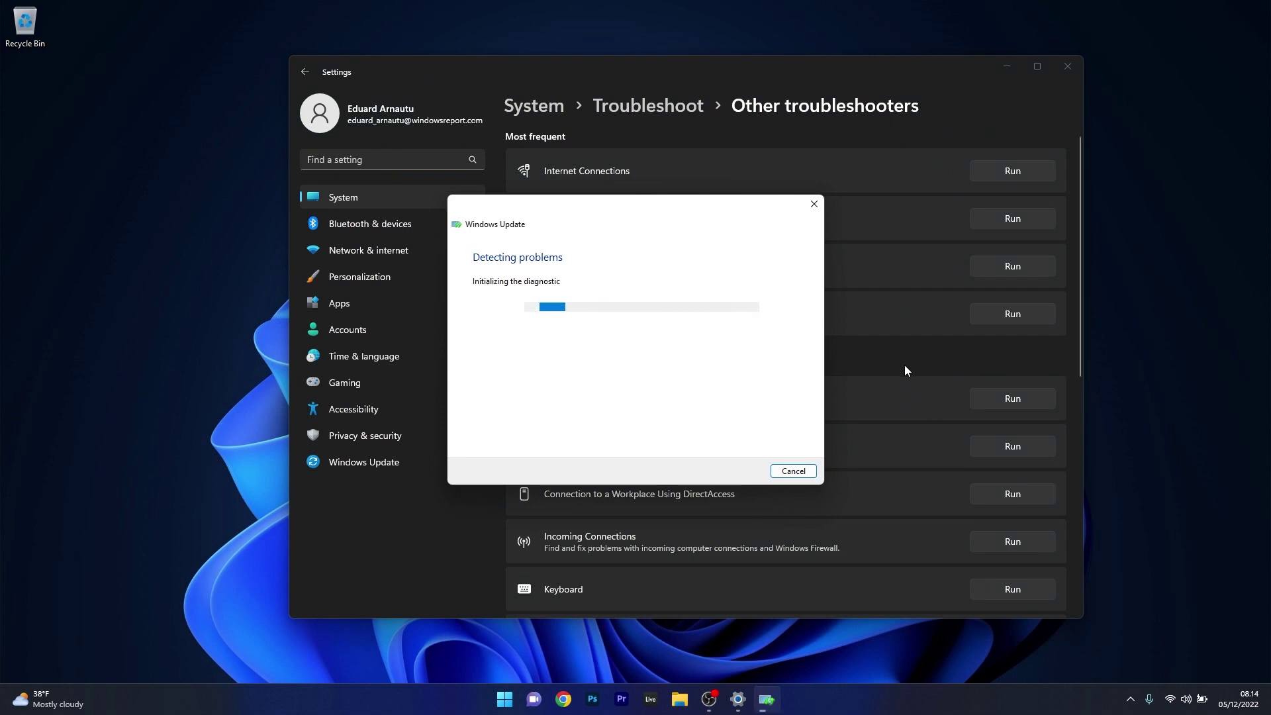
click(814, 204)
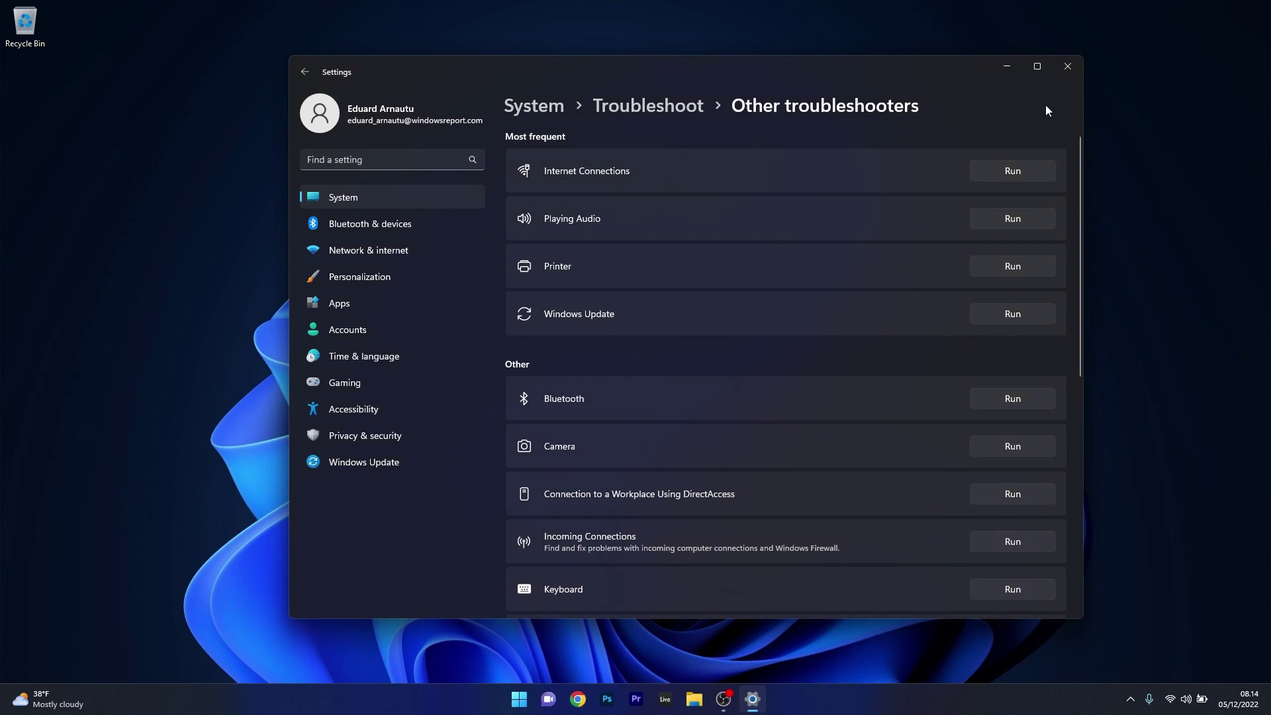
click(1068, 68)
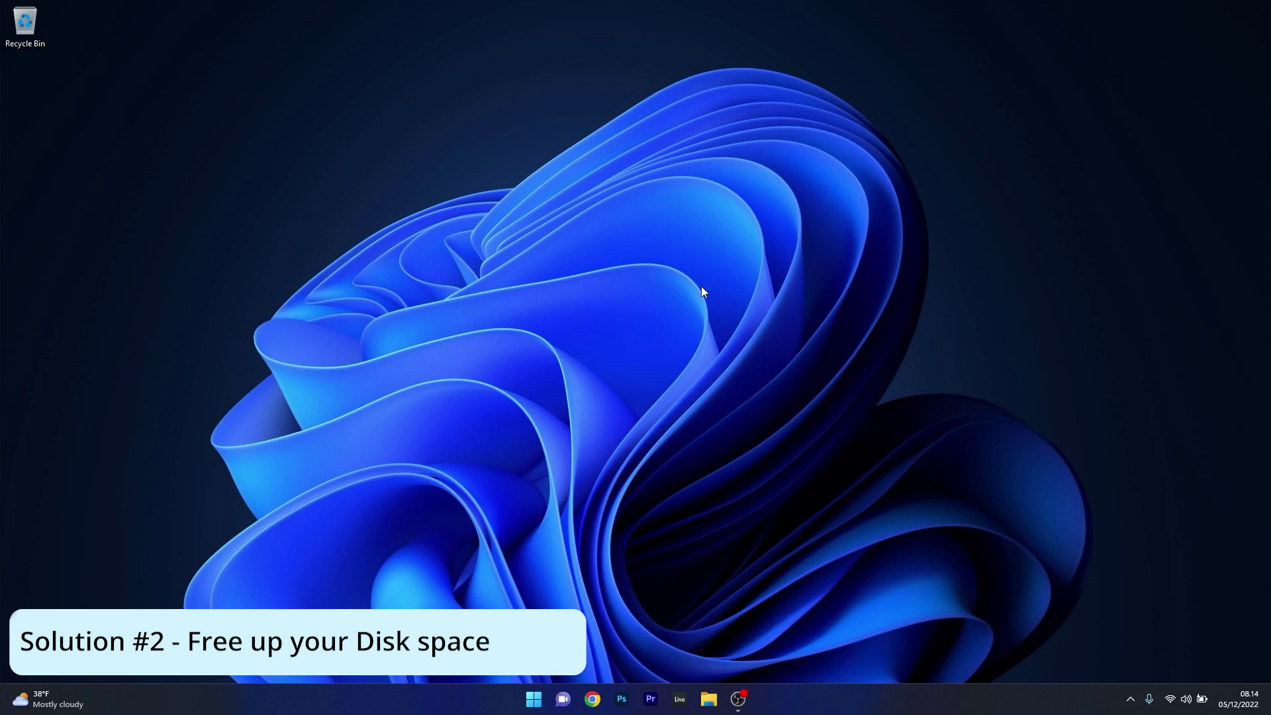
Run Storage Sense immediately from the Windows system storage settings, then close the Settings window
click(534, 698)
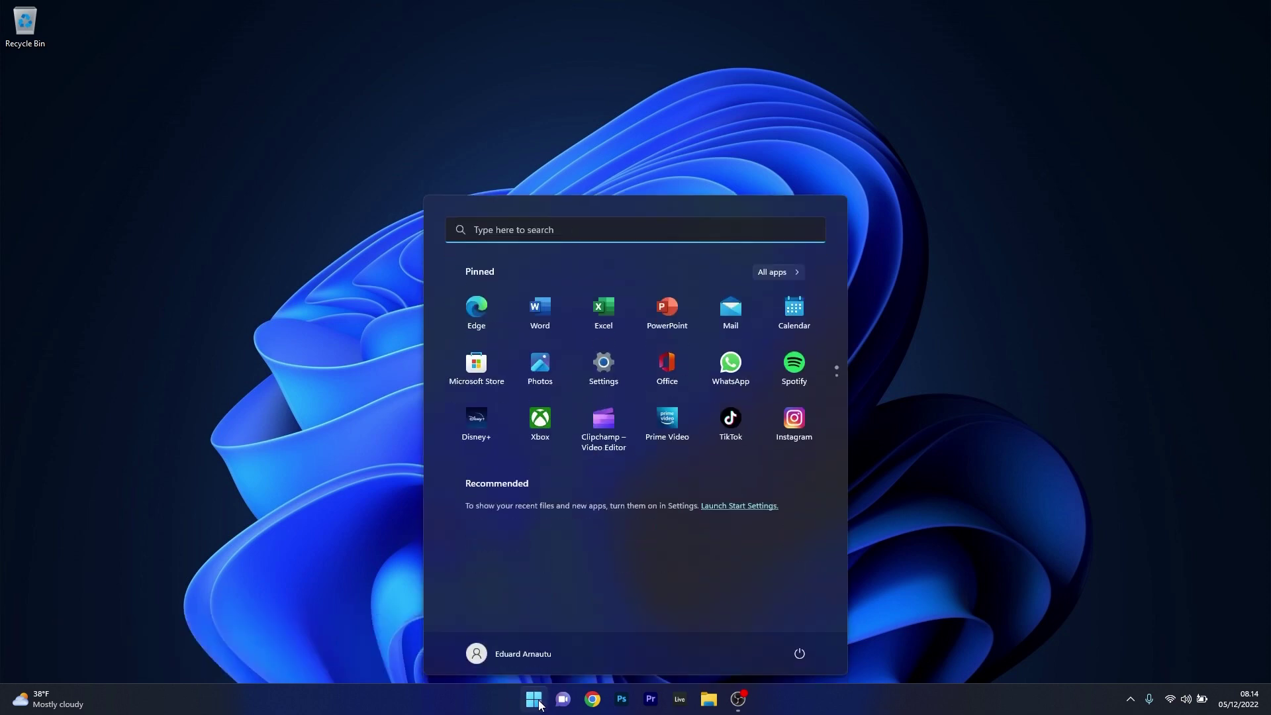
click(606, 372)
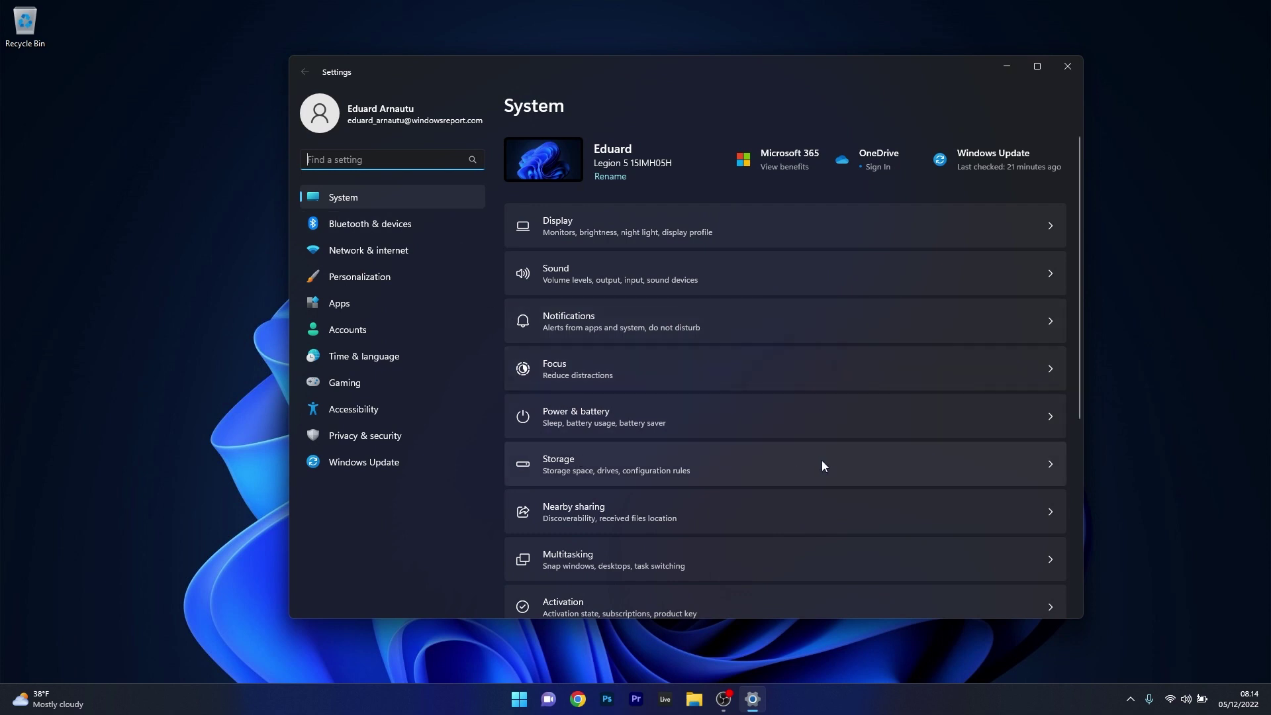
click(1023, 463)
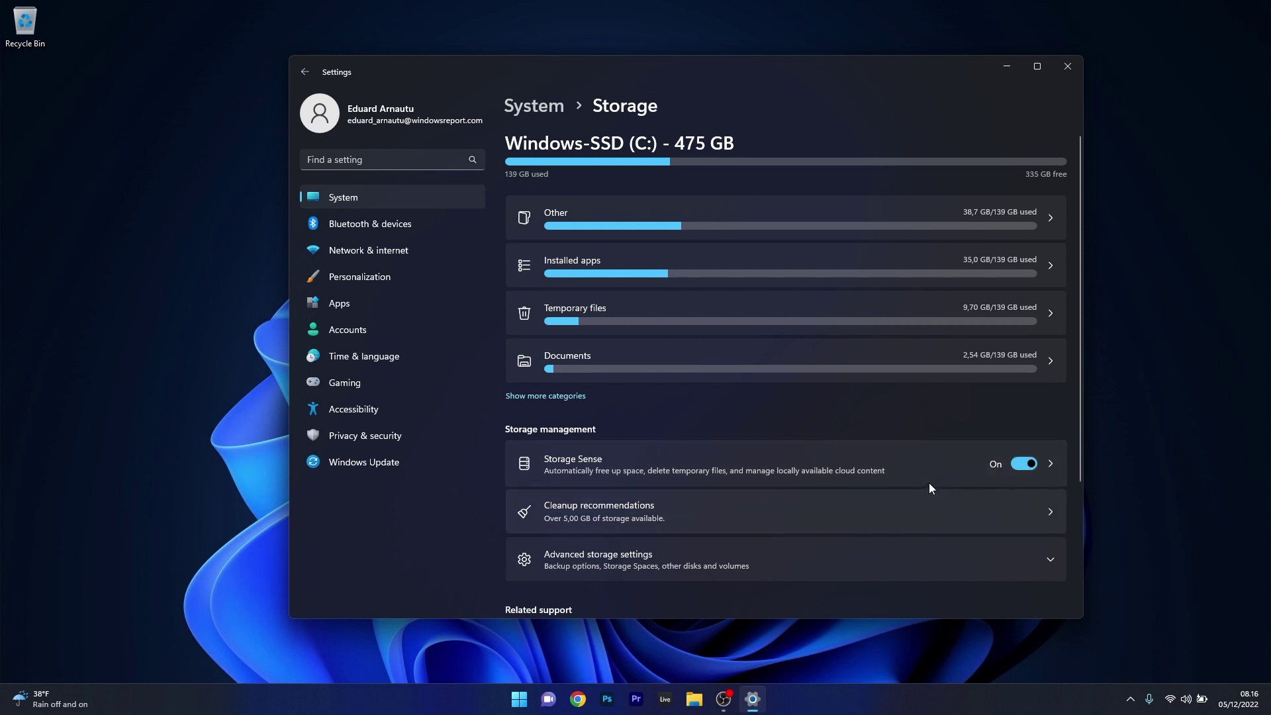
click(959, 463)
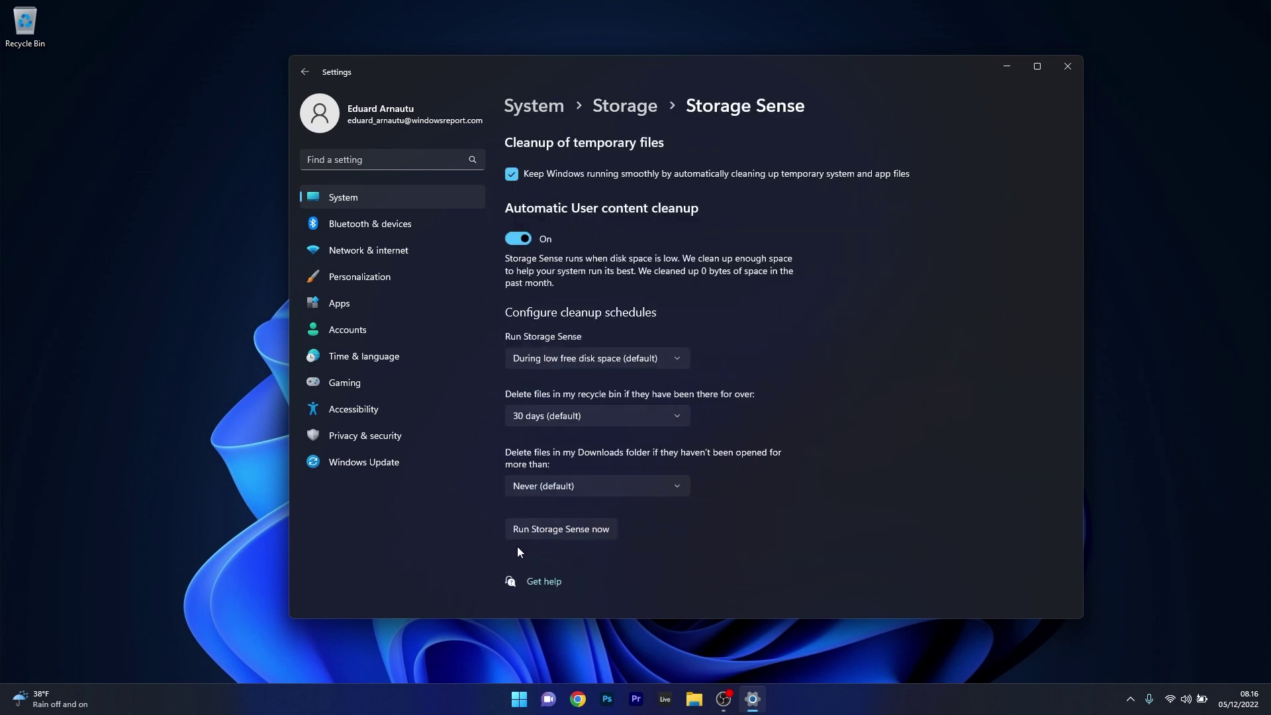
click(586, 530)
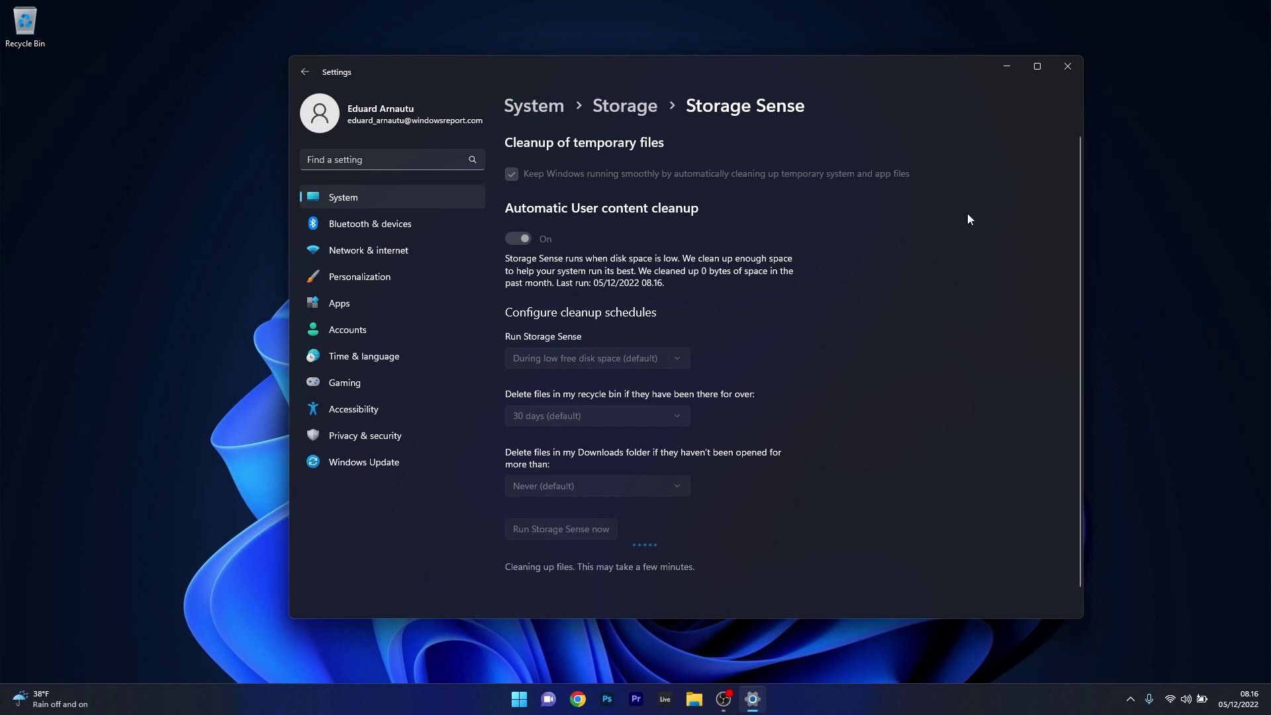
click(1068, 67)
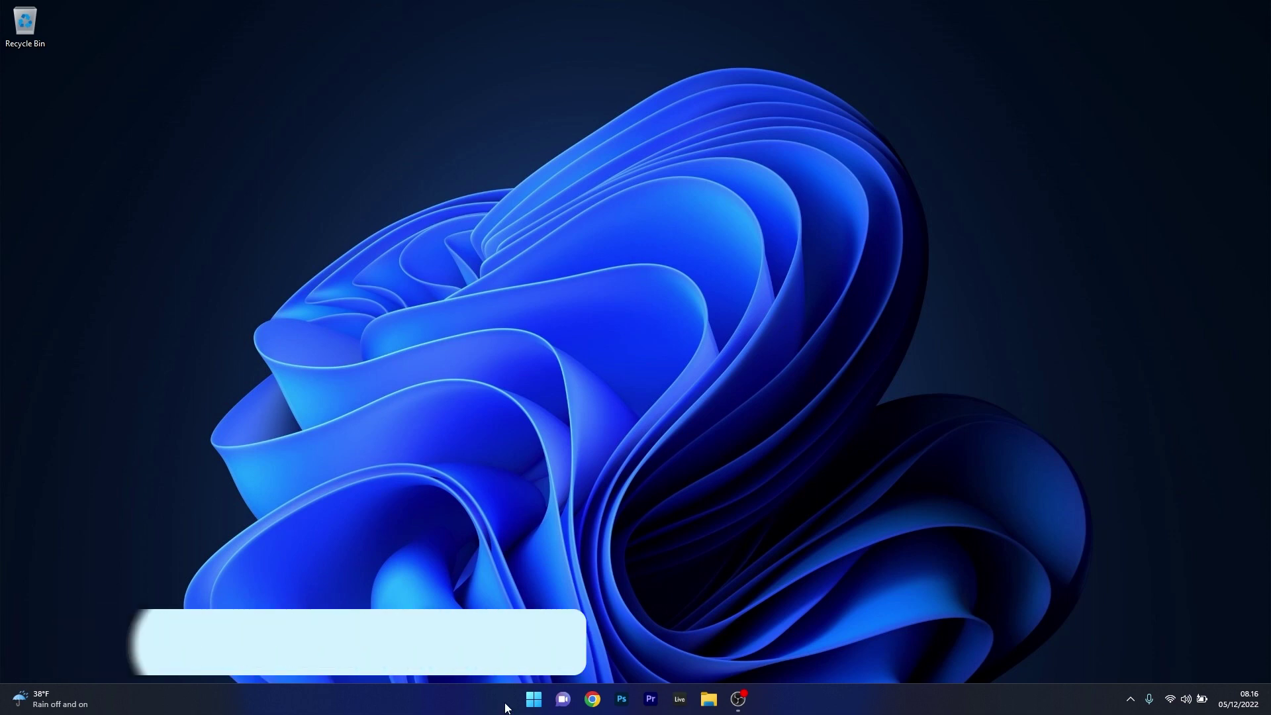
Search for "services" and open the Services app
click(528, 704)
text(services)
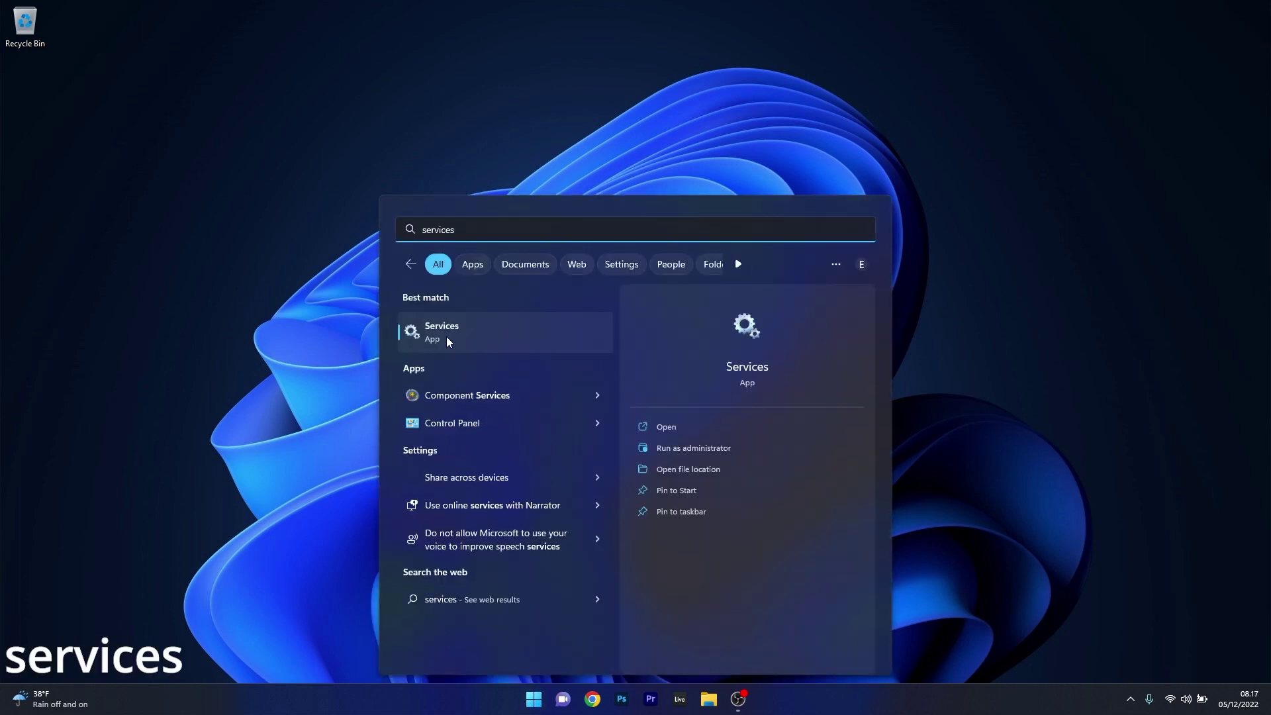
click(514, 330)
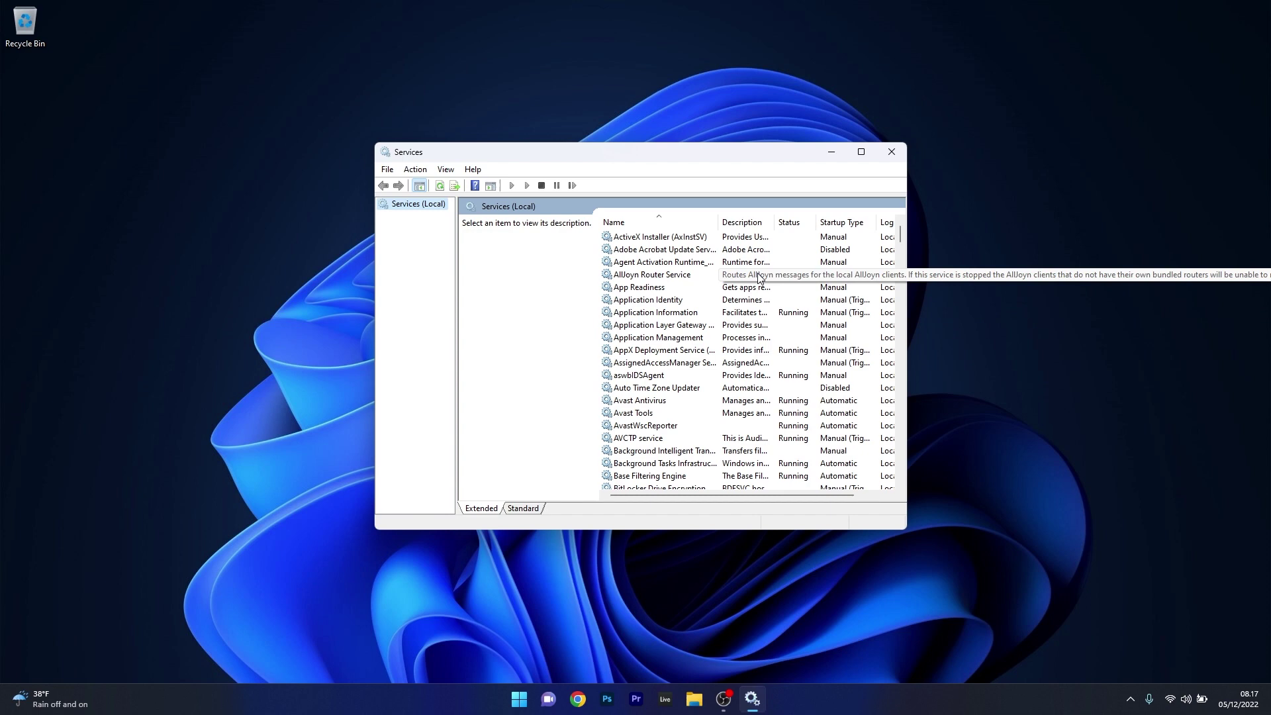
Find the Windows Update service in the services list and open its properties
click(665, 304)
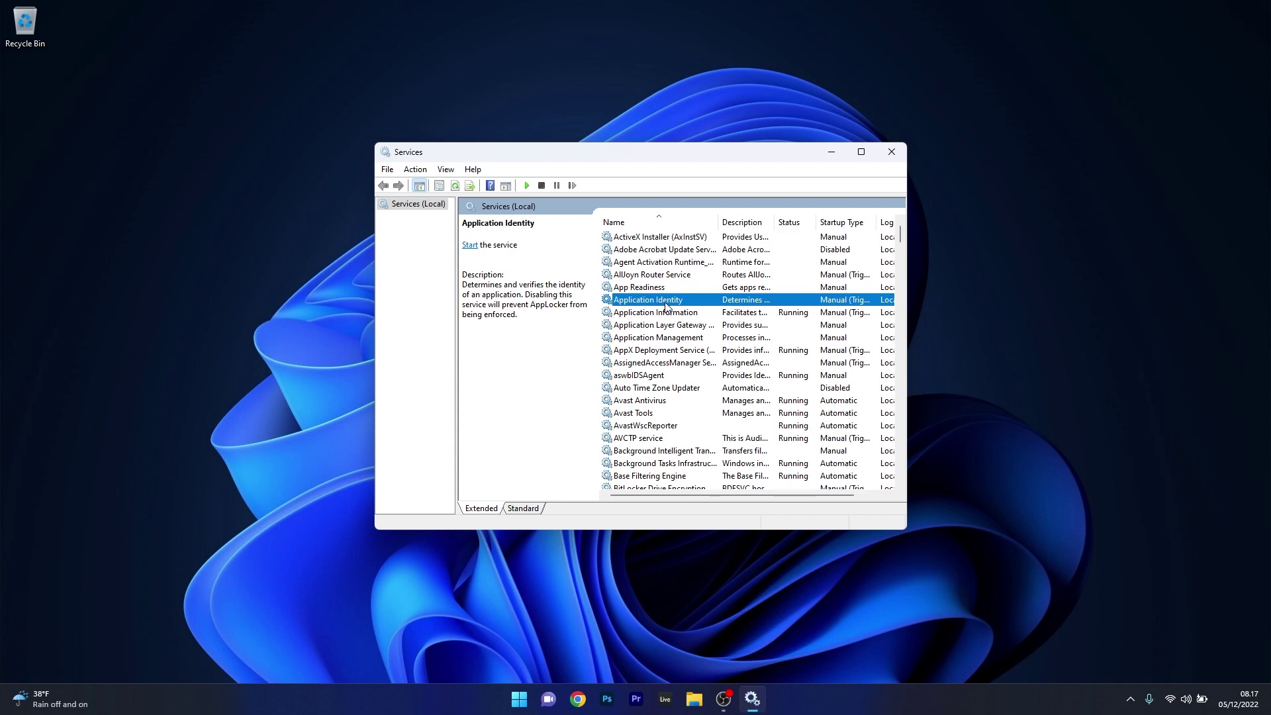
key(w)
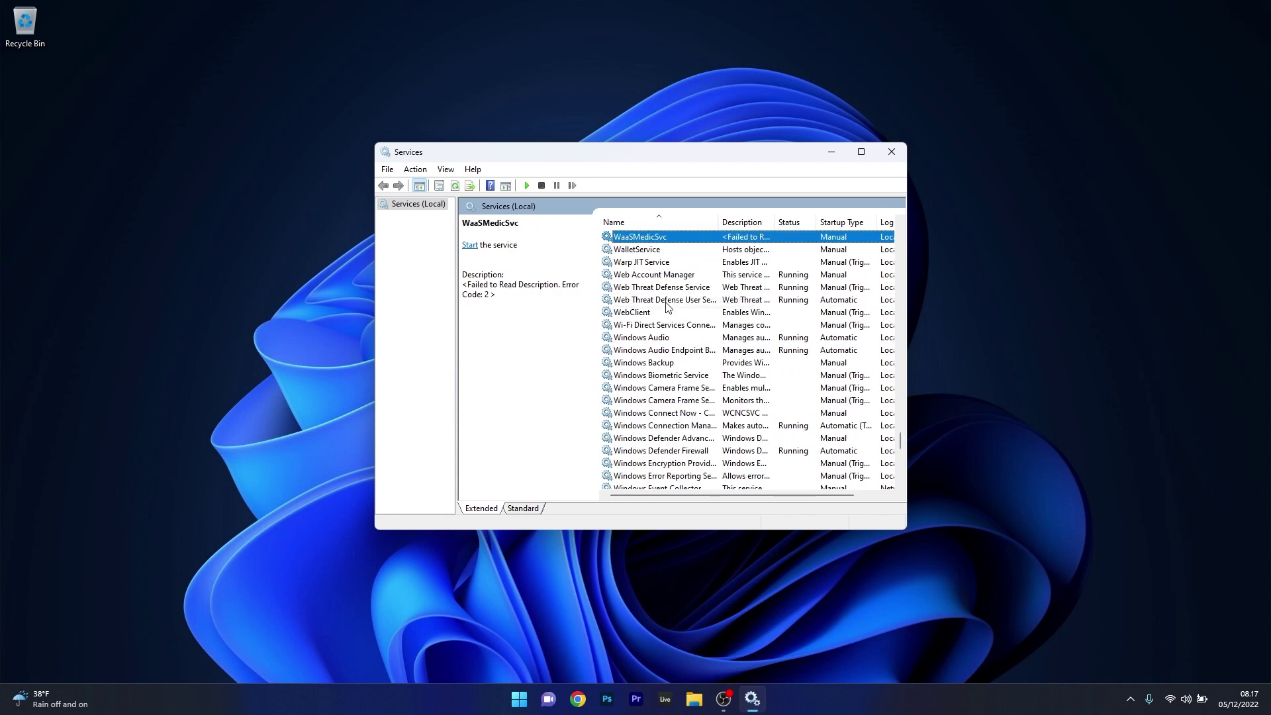
scroll(755, 374, down, 4)
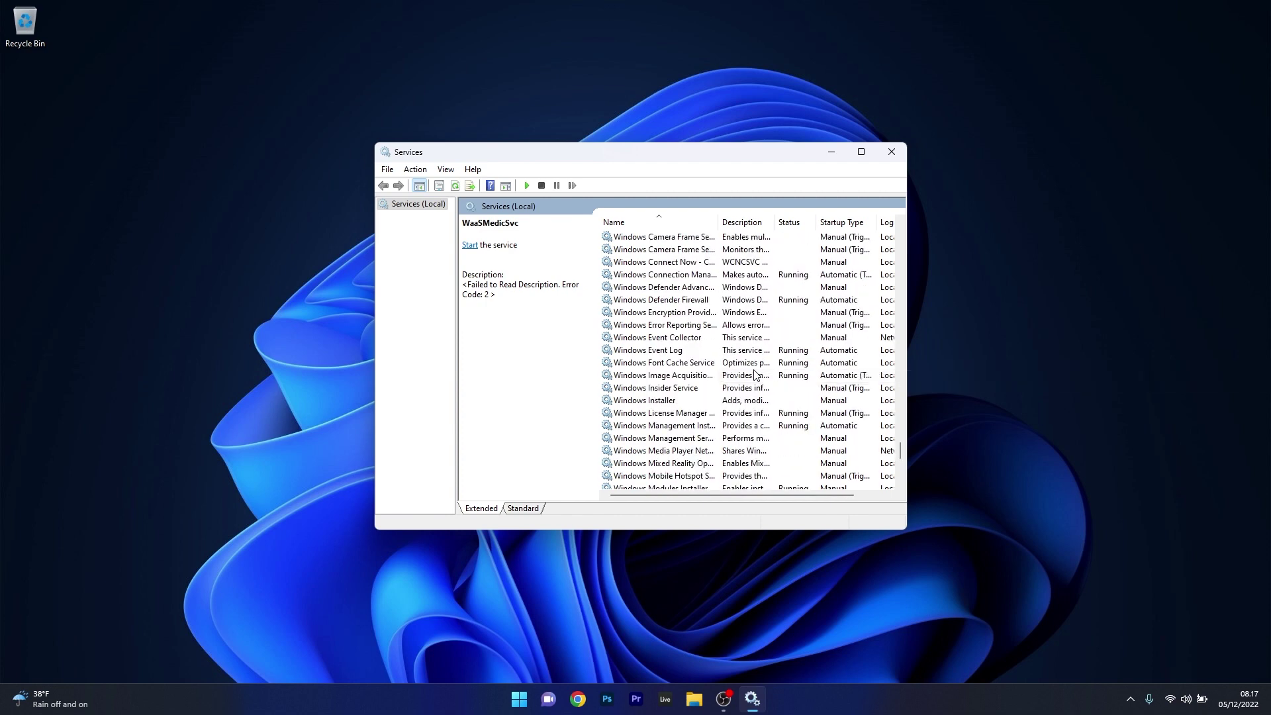
scroll(755, 374, down, 7)
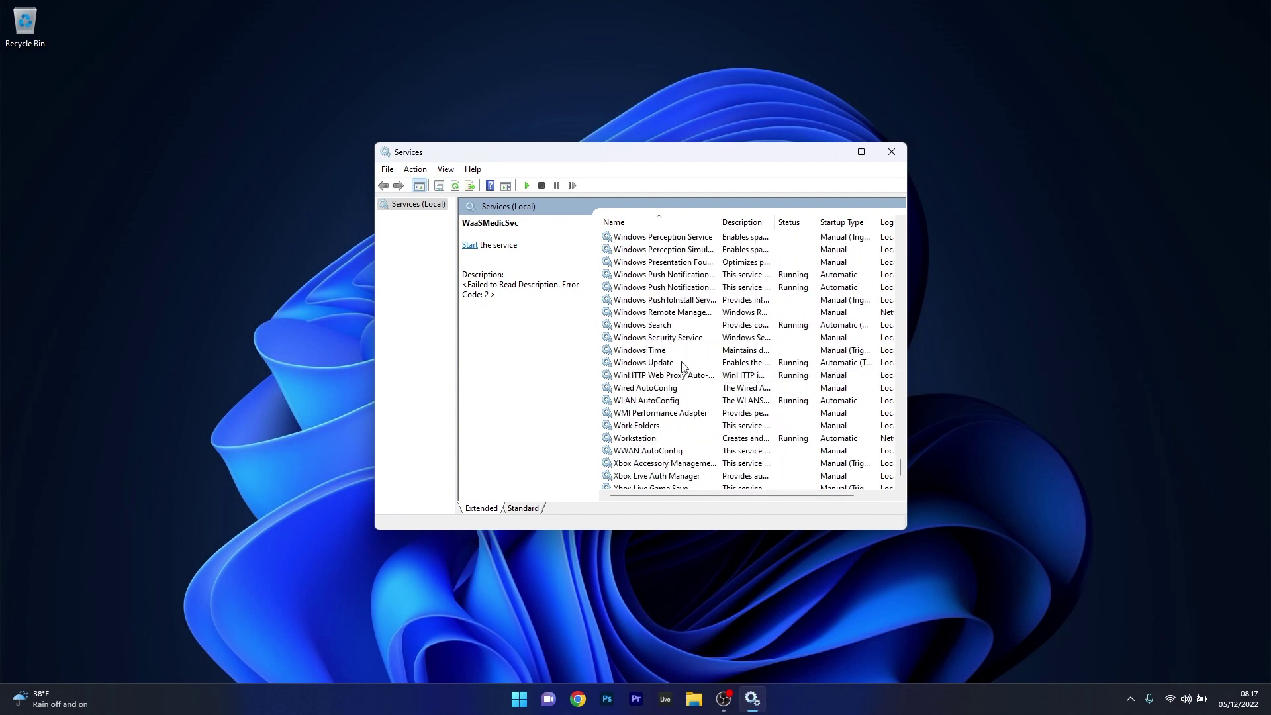
double_click(683, 364)
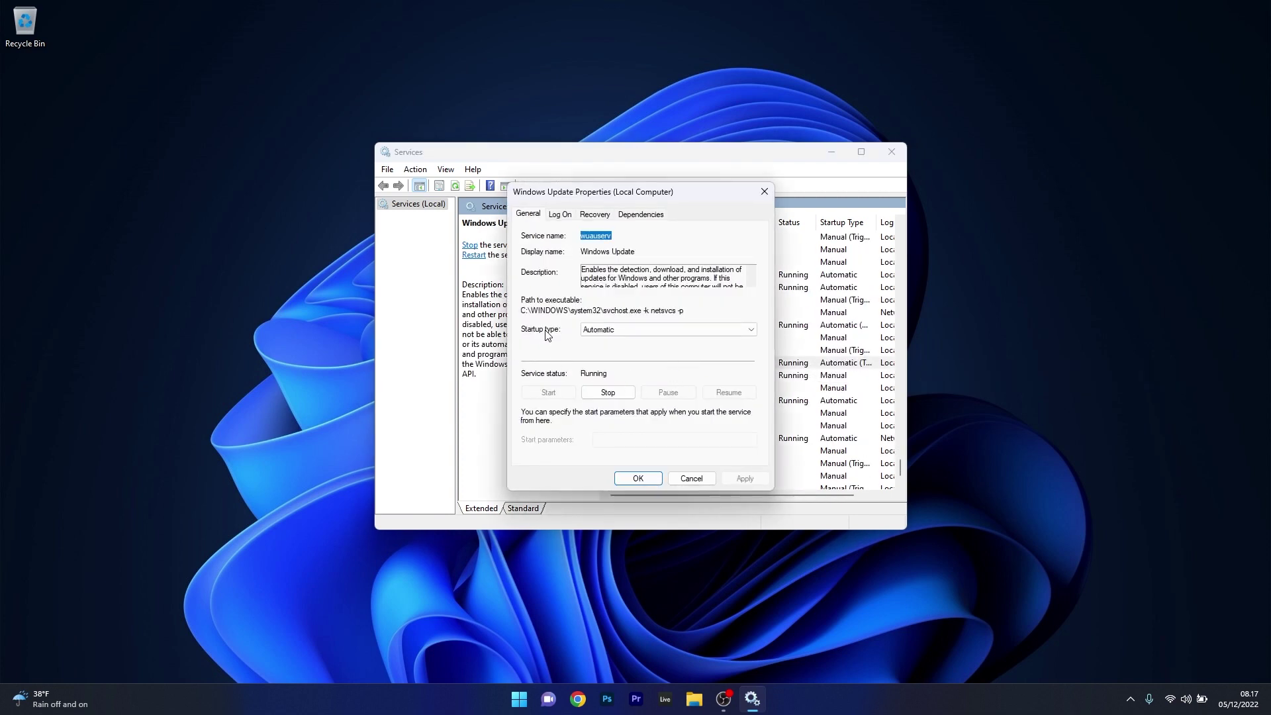
Set the Windows Update service's startup type to Automatic and restart the service, then apply the changes and close Services
click(649, 329)
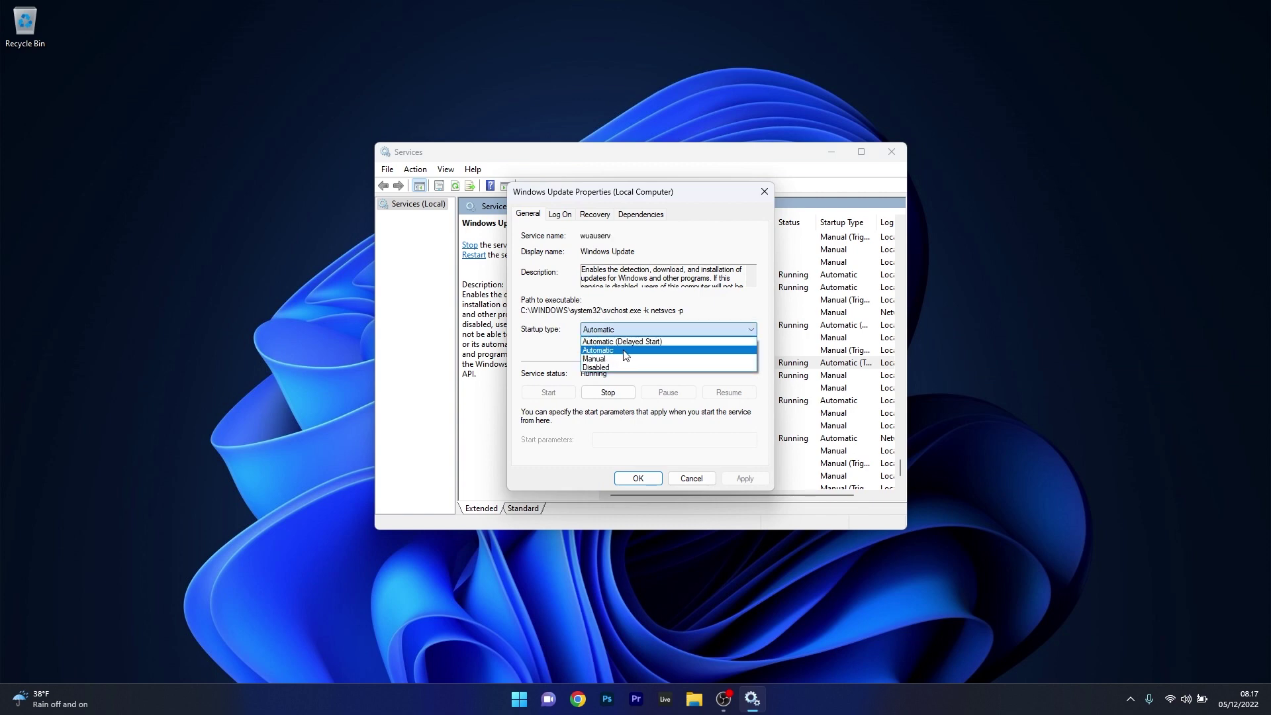
click(629, 351)
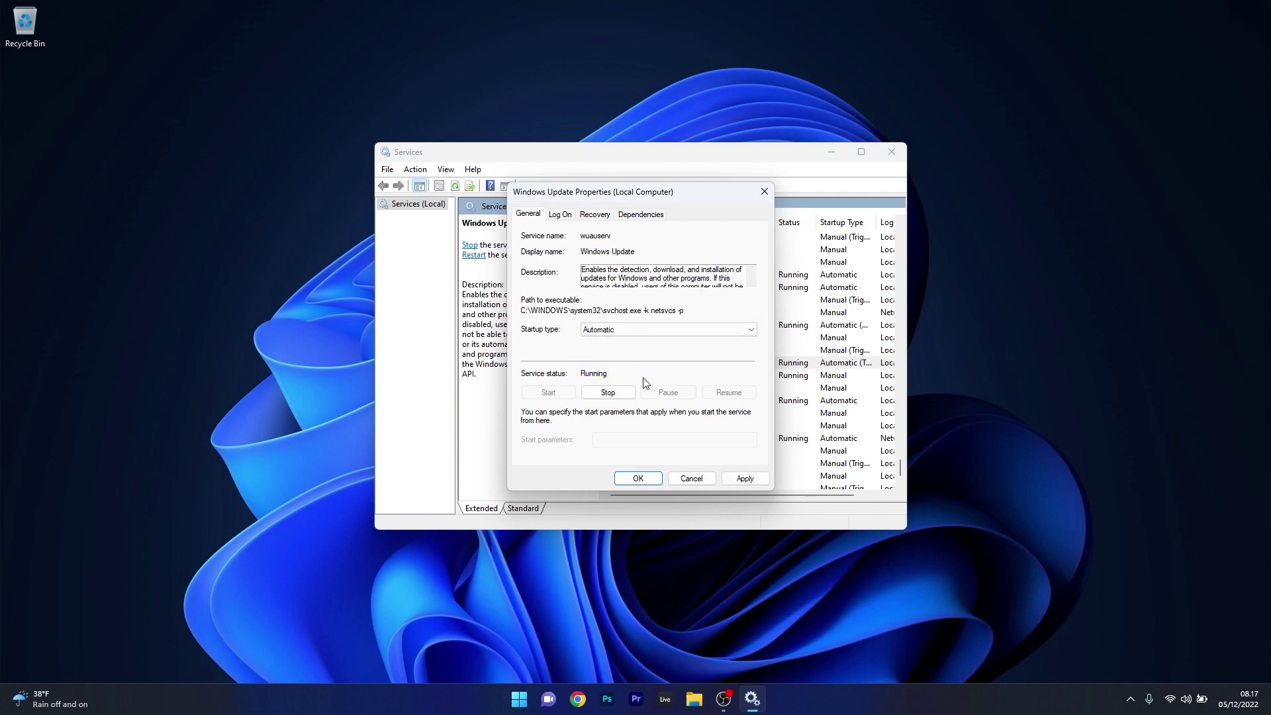
click(620, 393)
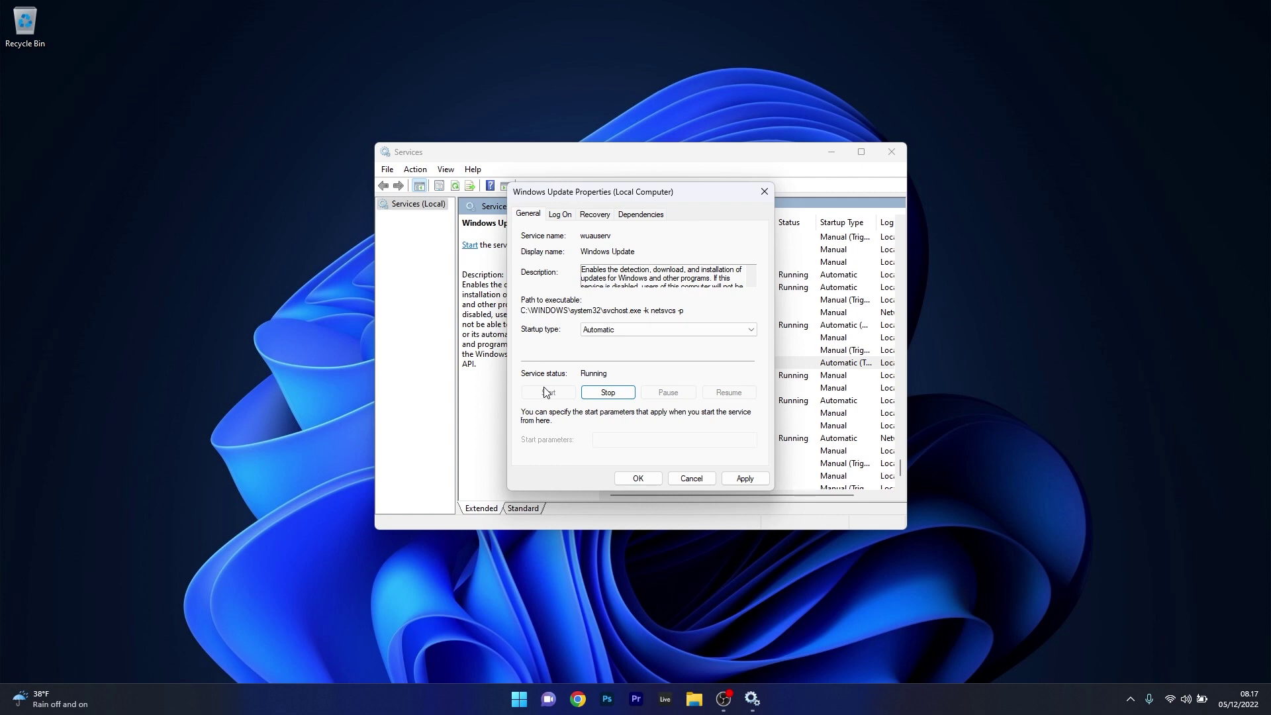
click(744, 478)
click(644, 481)
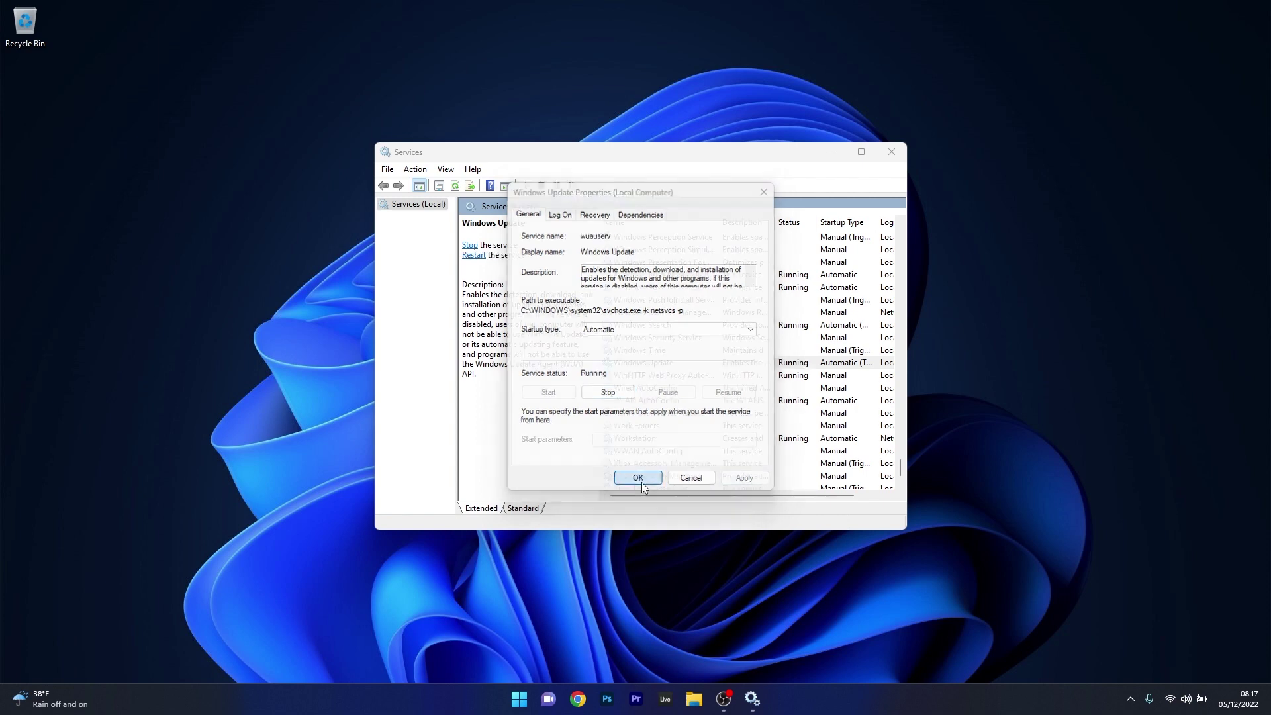
click(892, 153)
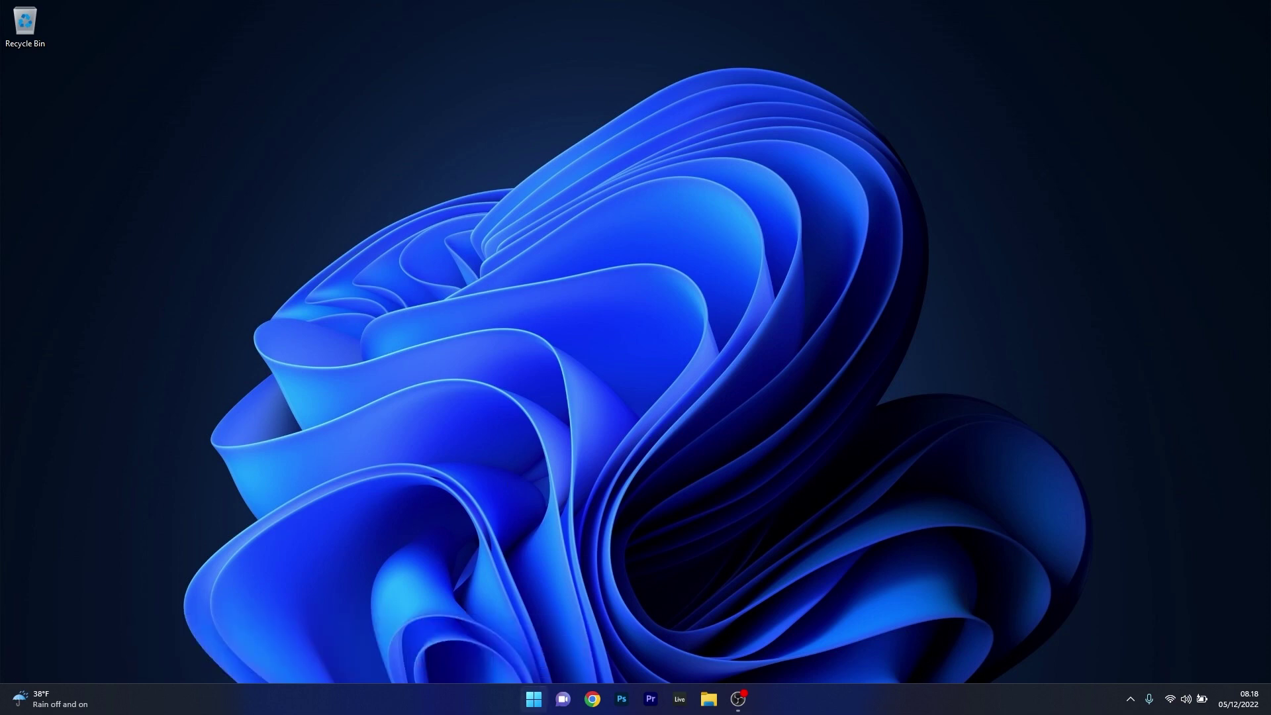
Search for "cmd" and open Command Prompt as administrator, moving its window toward the middle of the desktop
click(533, 699)
text(cmd)
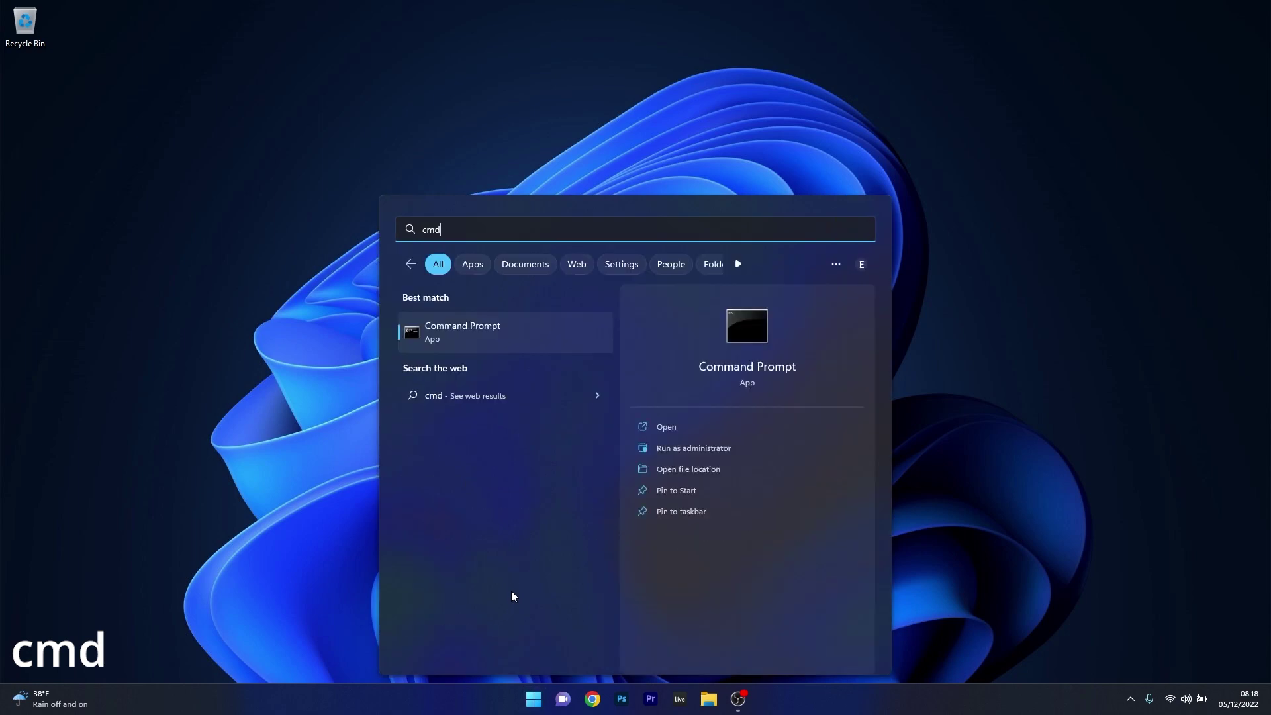
right_click(508, 332)
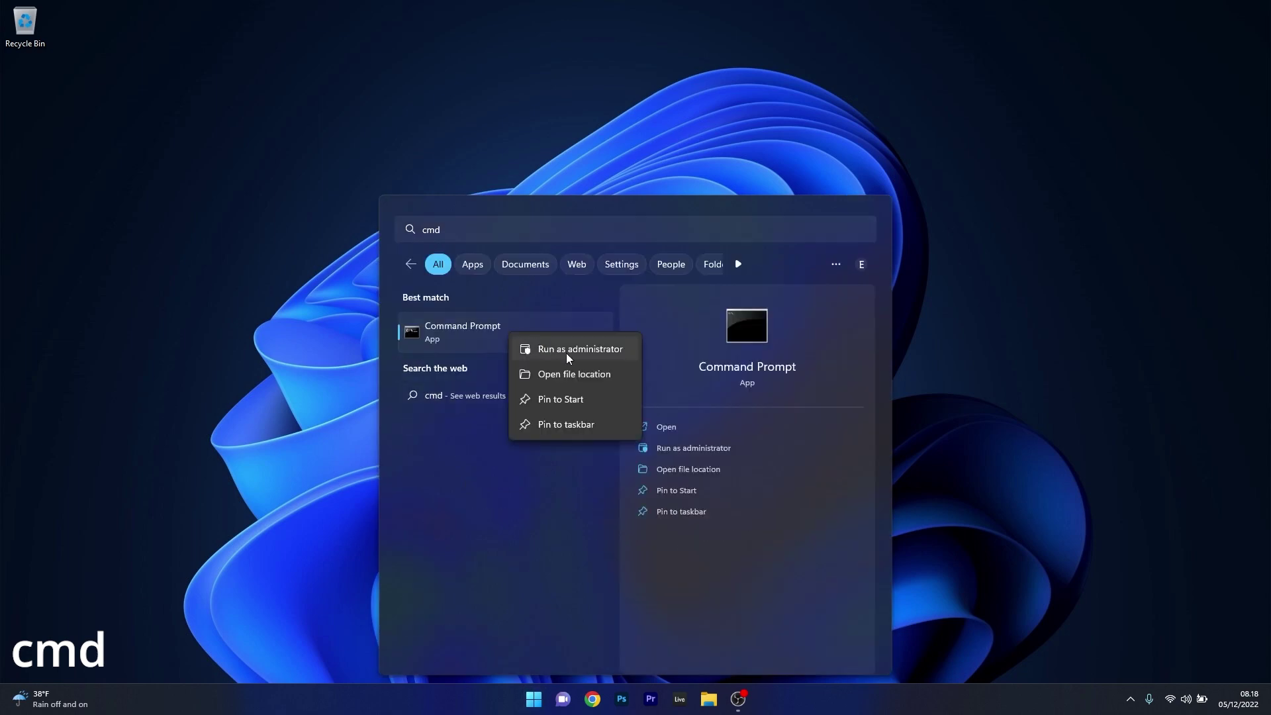
click(567, 354)
drag(329, 113, 539, 151)
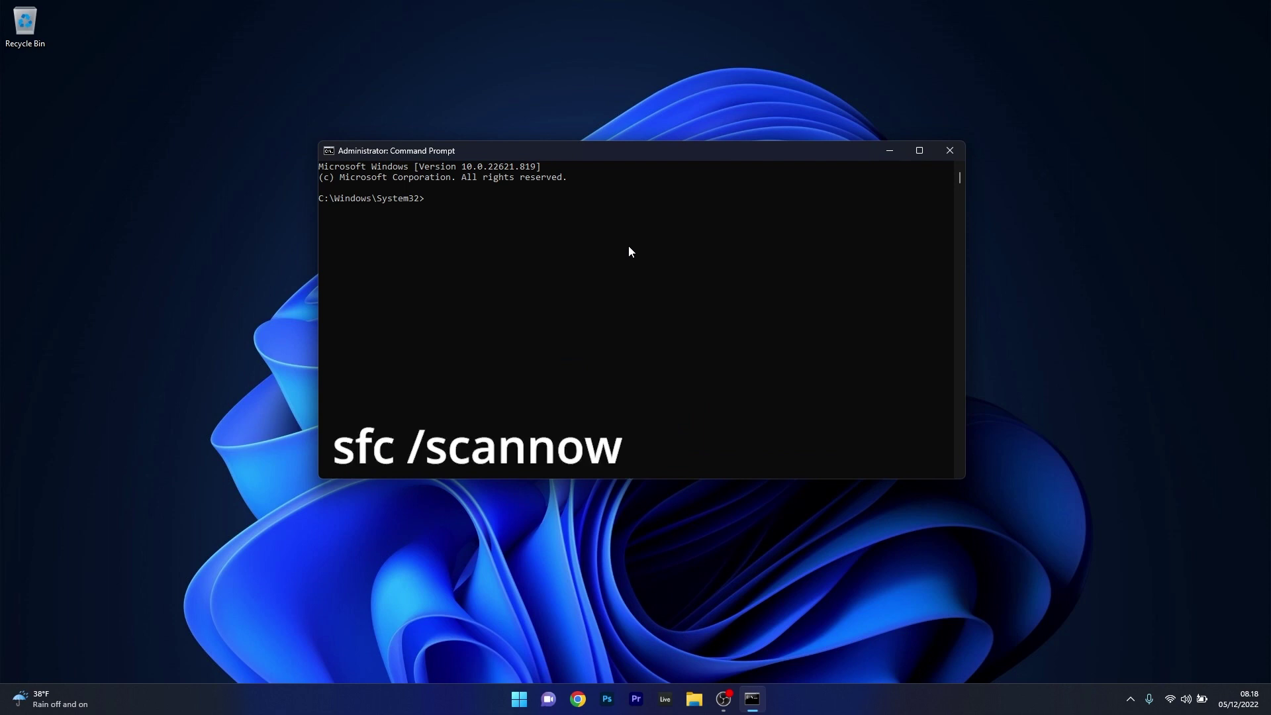
Run the system file scan with "sfc /scannow", then close Command Prompt
text(sfc /scannow)
key(Return)
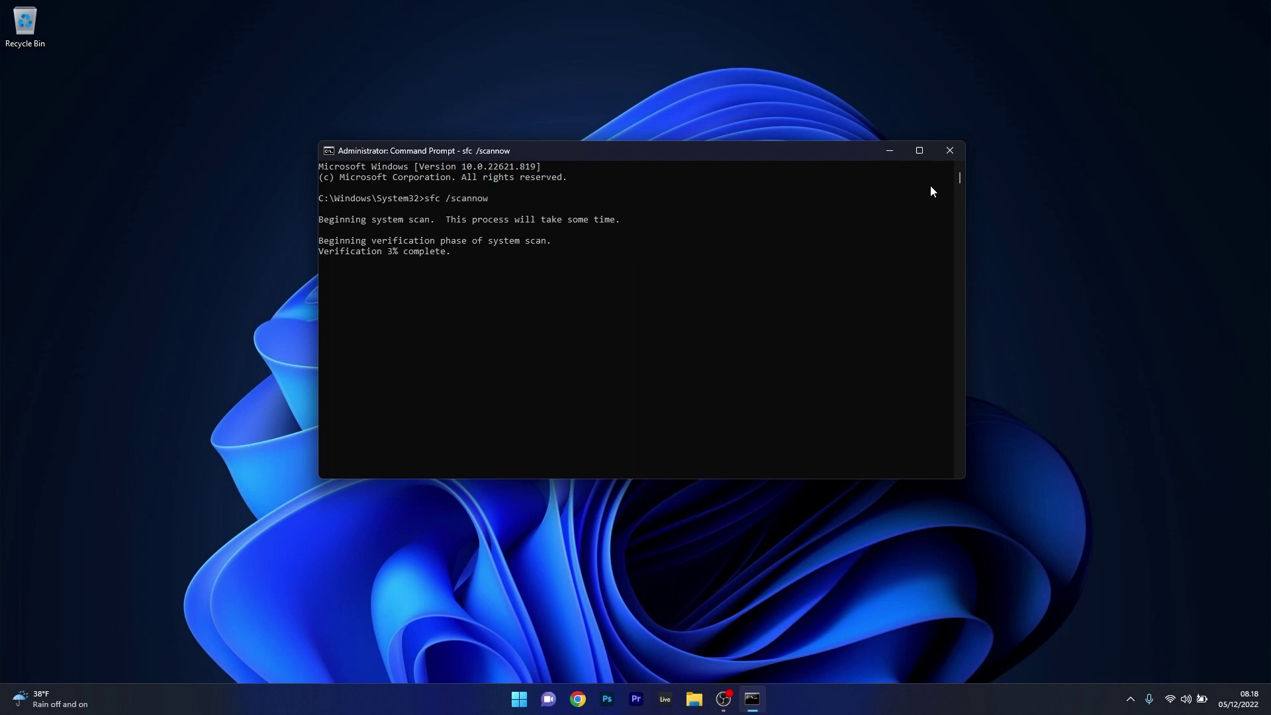
click(948, 152)
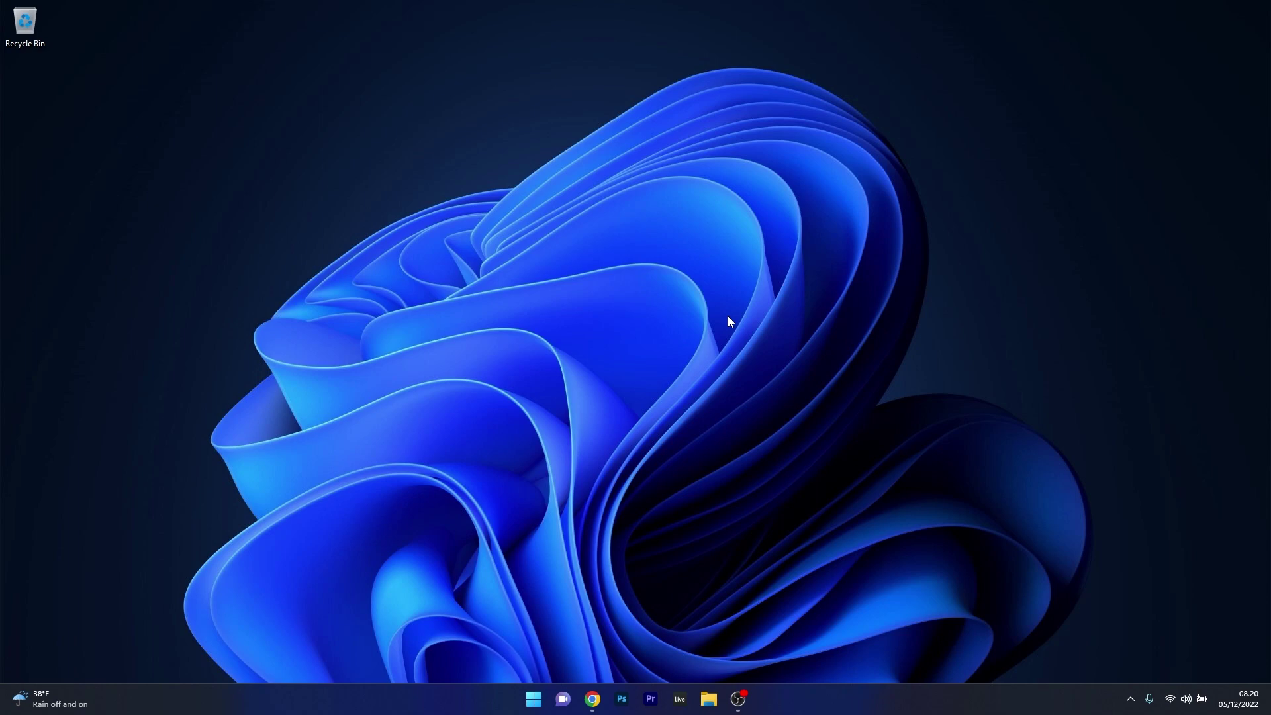
Switch to Chrome and search the Microsoft Update Catalog for KB5020044
click(594, 700)
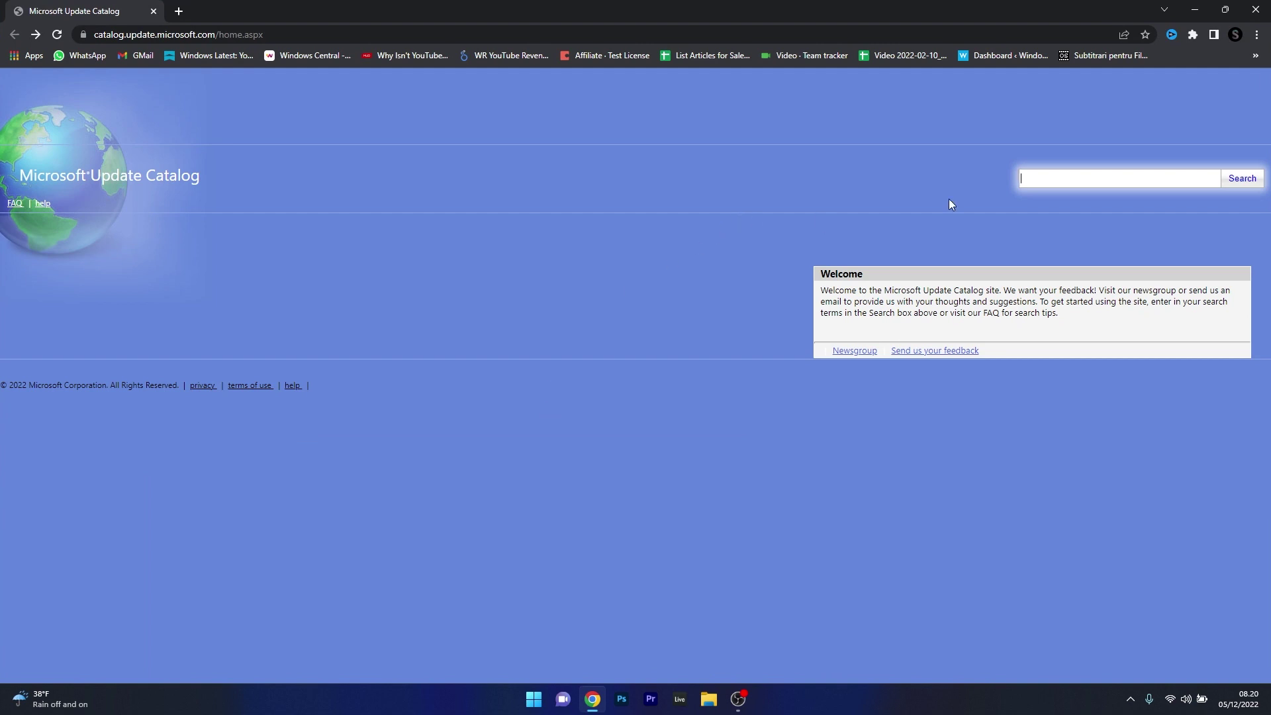
text(KB5020044)
click(1233, 186)
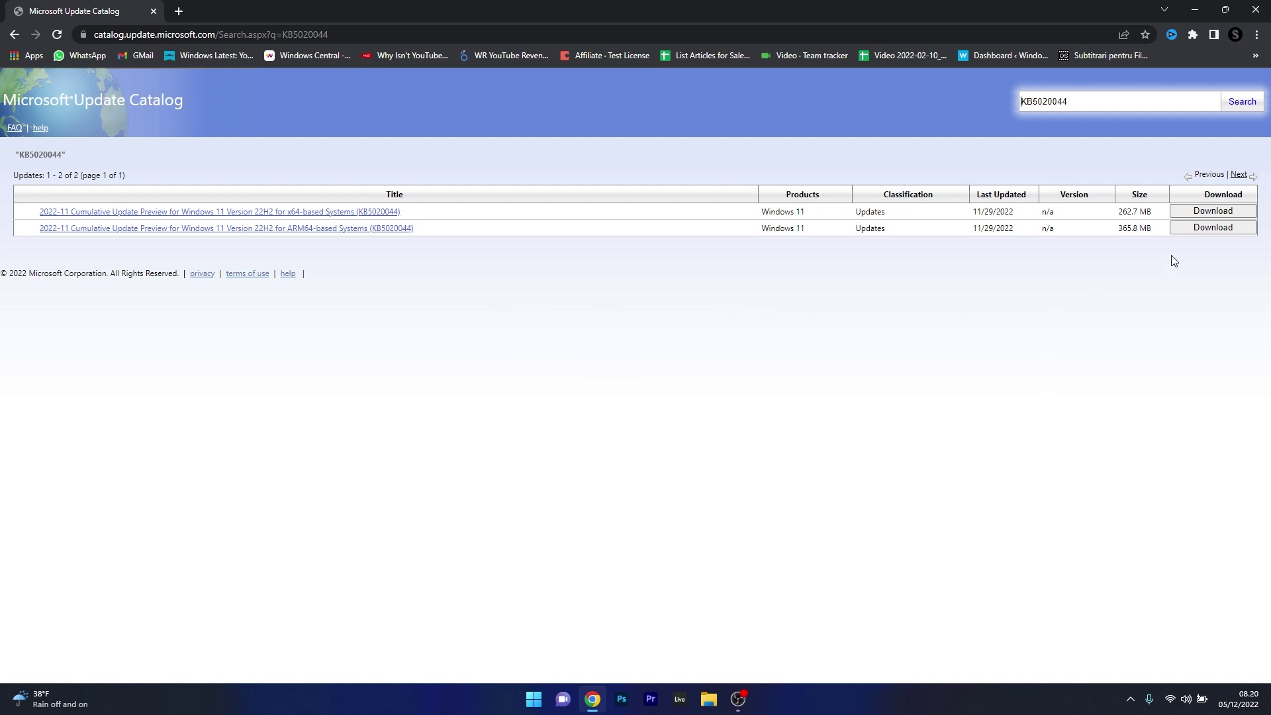
Download the KB5020044 cumulative update package for x64-based Systems from the catalog and save it to the Desktop
click(1215, 212)
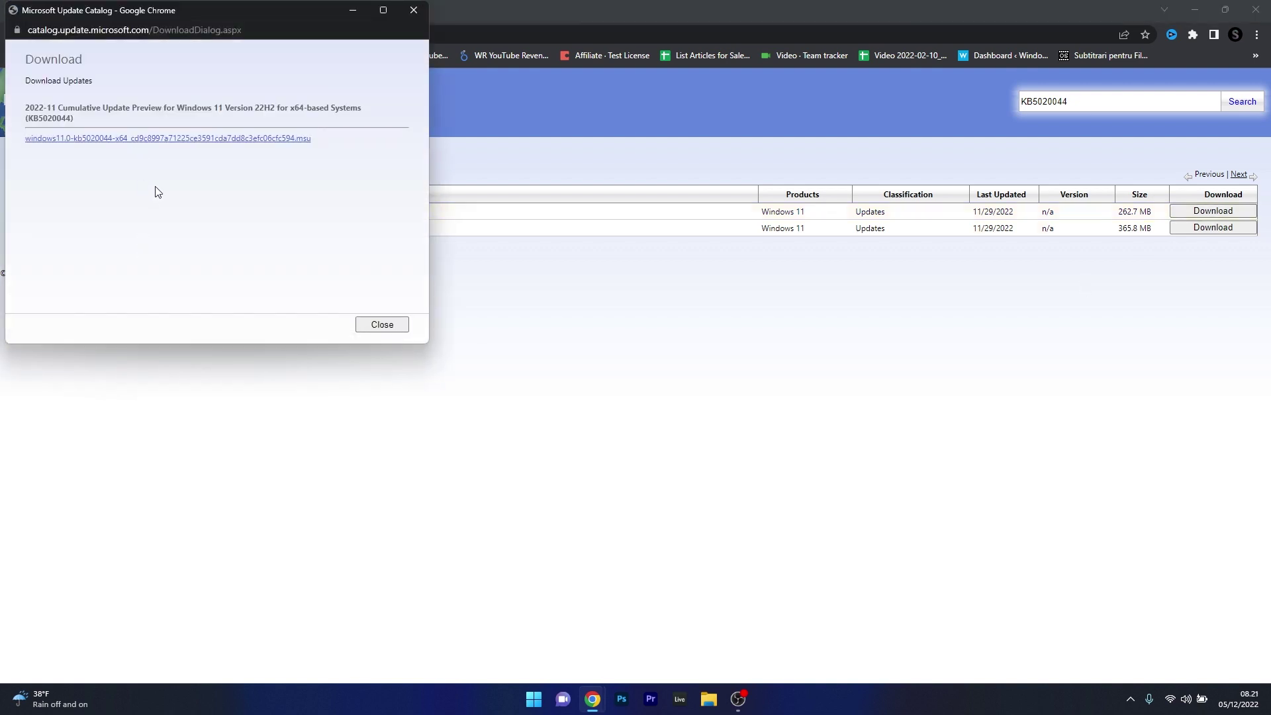
click(182, 140)
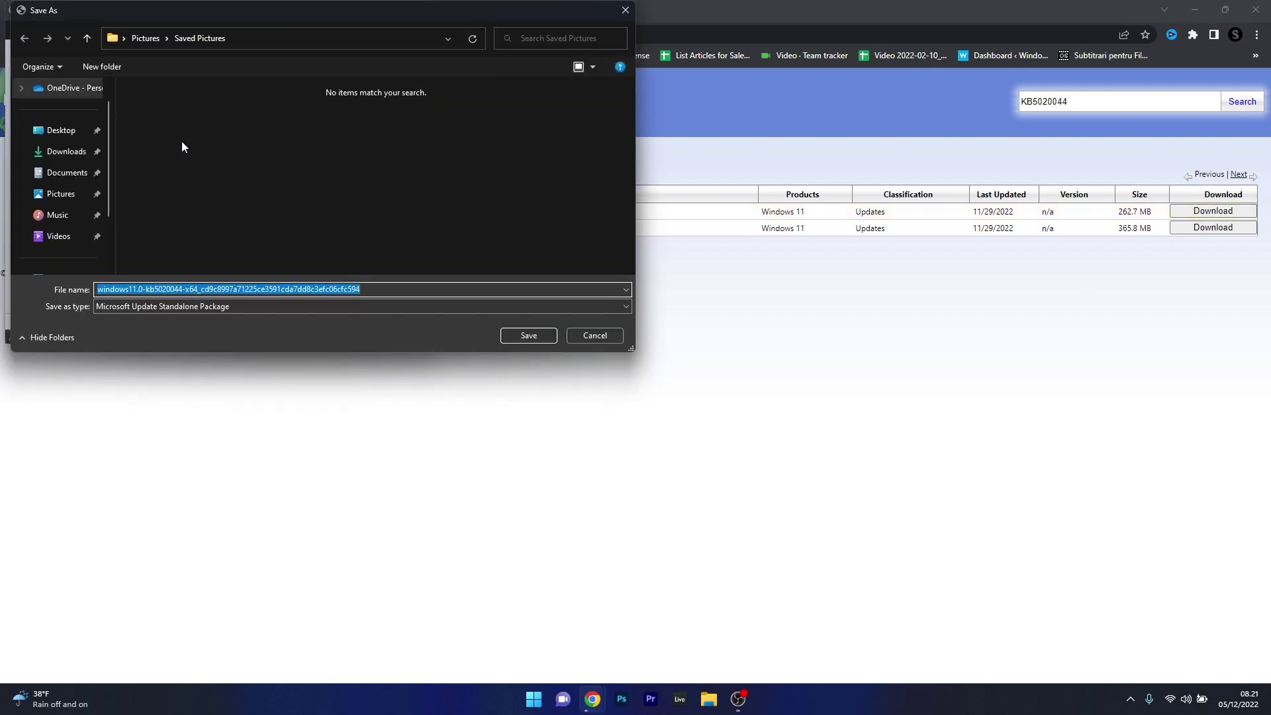
click(58, 132)
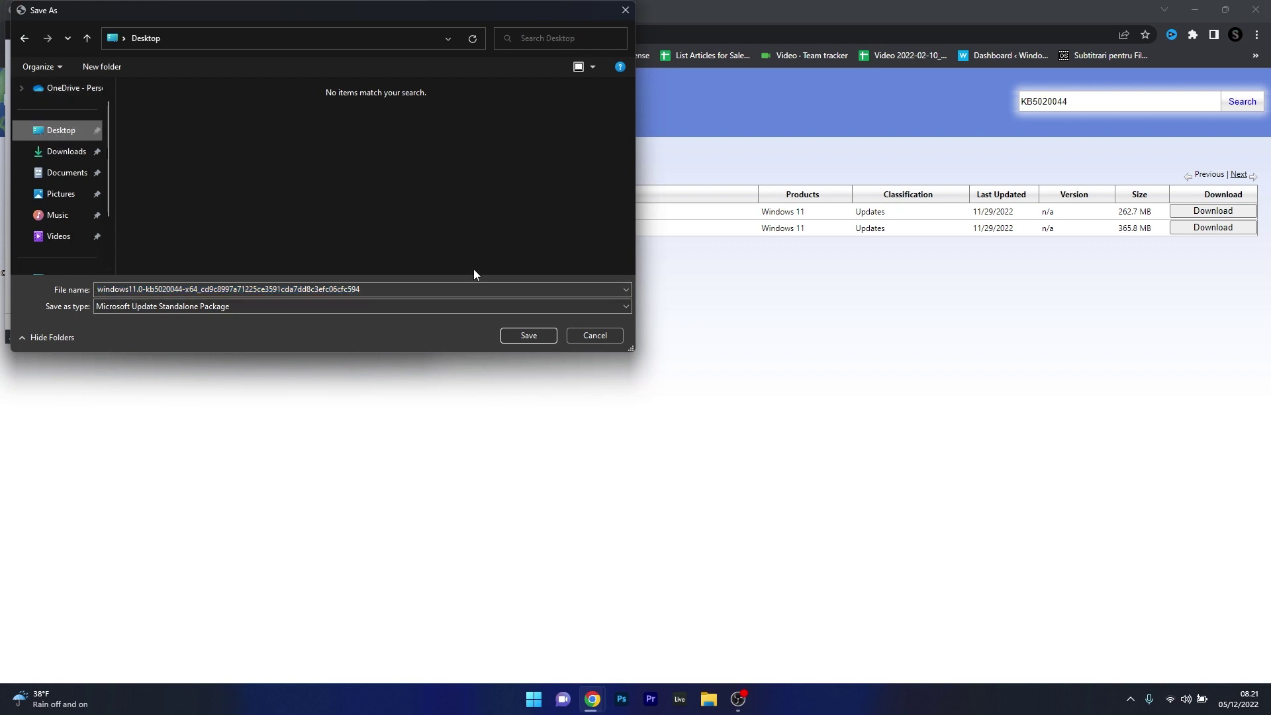
click(531, 339)
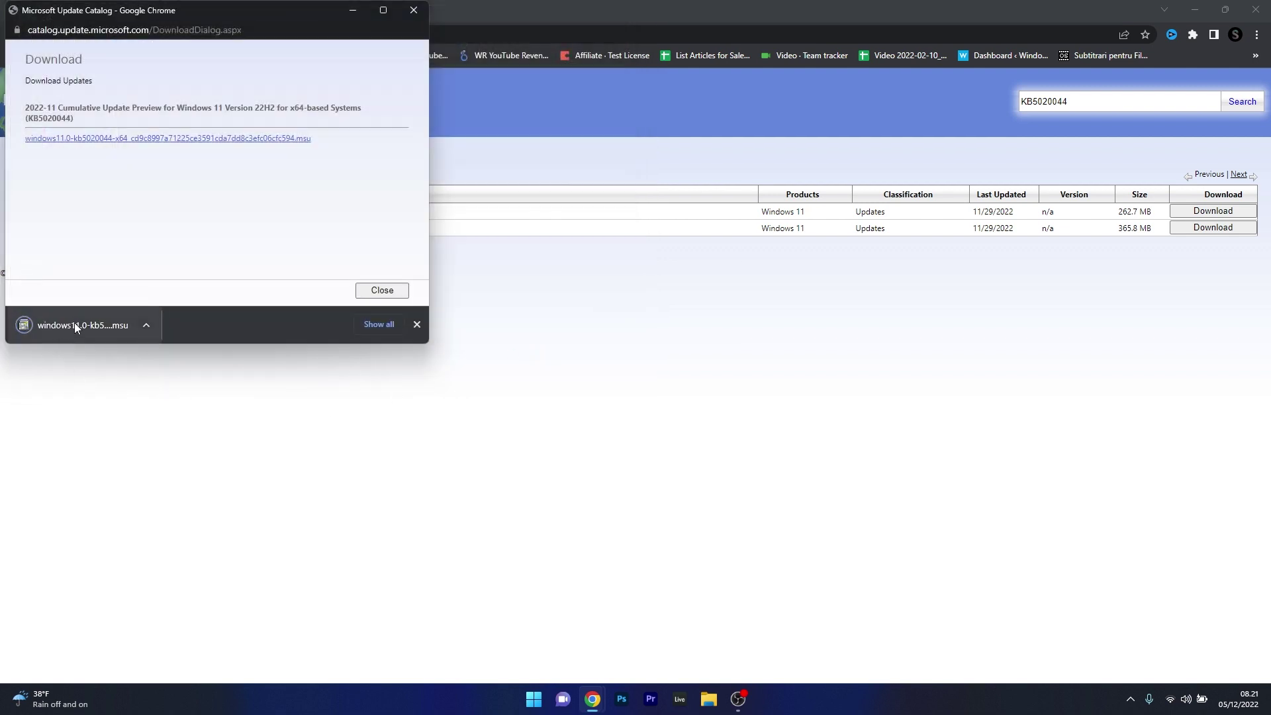
Minimize both browser windows and launch the downloaded update package from the desktop
click(352, 10)
click(1195, 9)
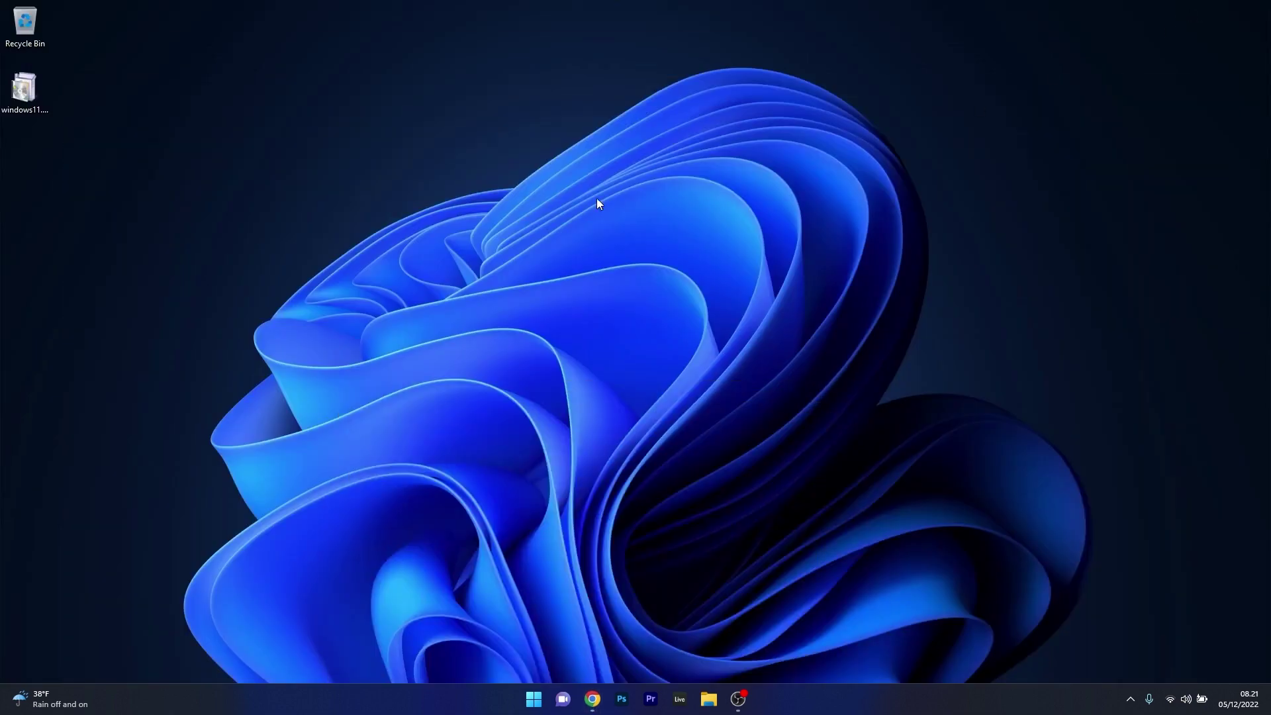
double_click(26, 92)
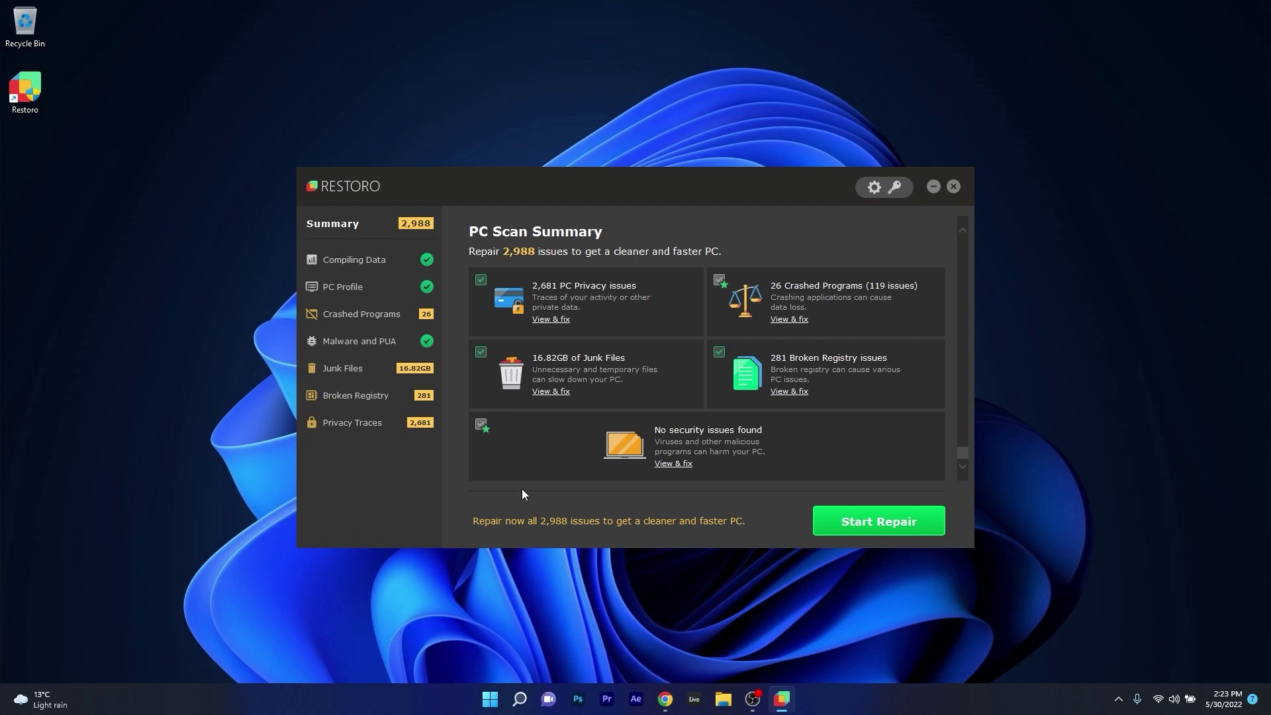
Review the Restoro scan report from the summary back through Privacy Traces and Compiling Data to the PC Profile section
scroll(541, 451, up, 3)
scroll(540, 451, up, 5)
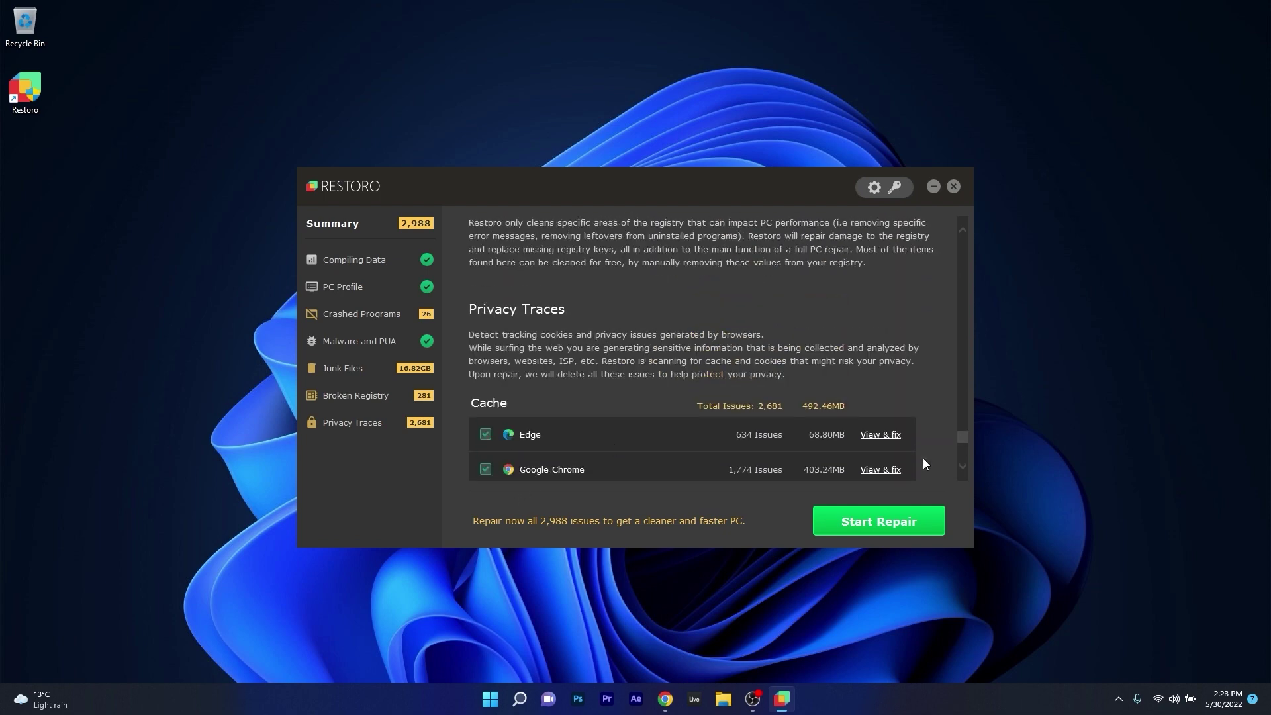
drag(959, 438, 965, 229)
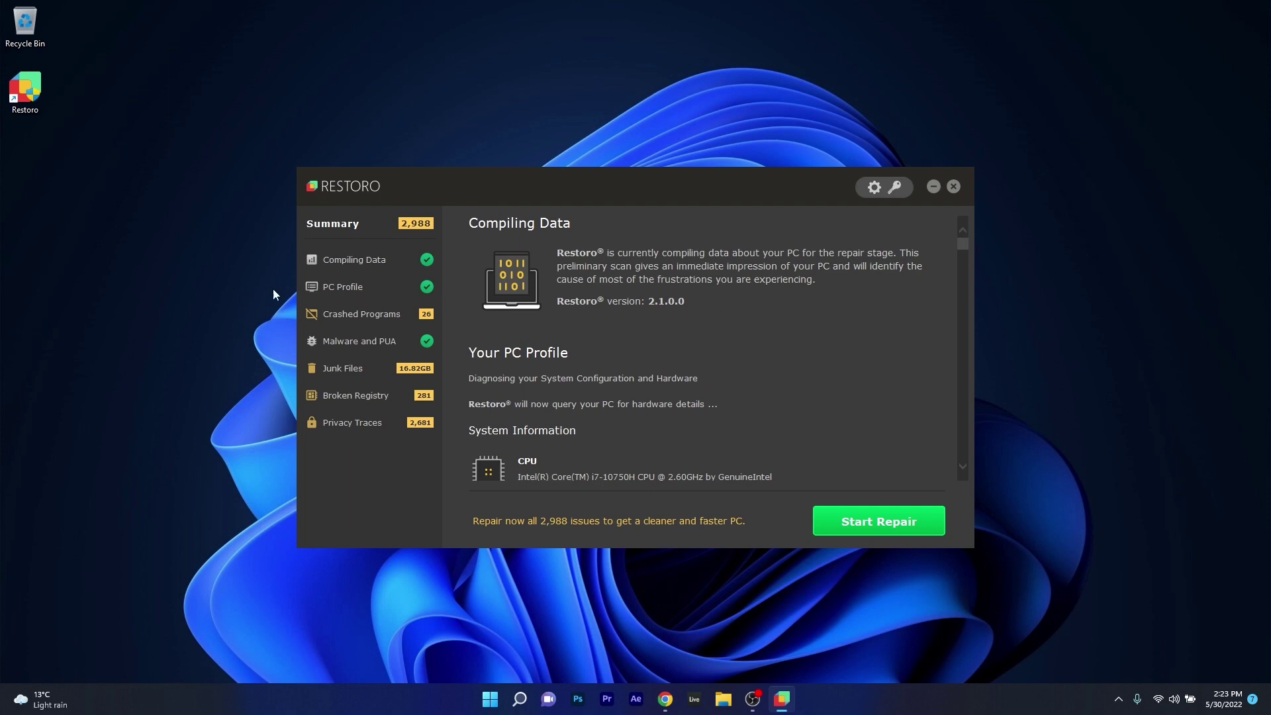
click(352, 287)
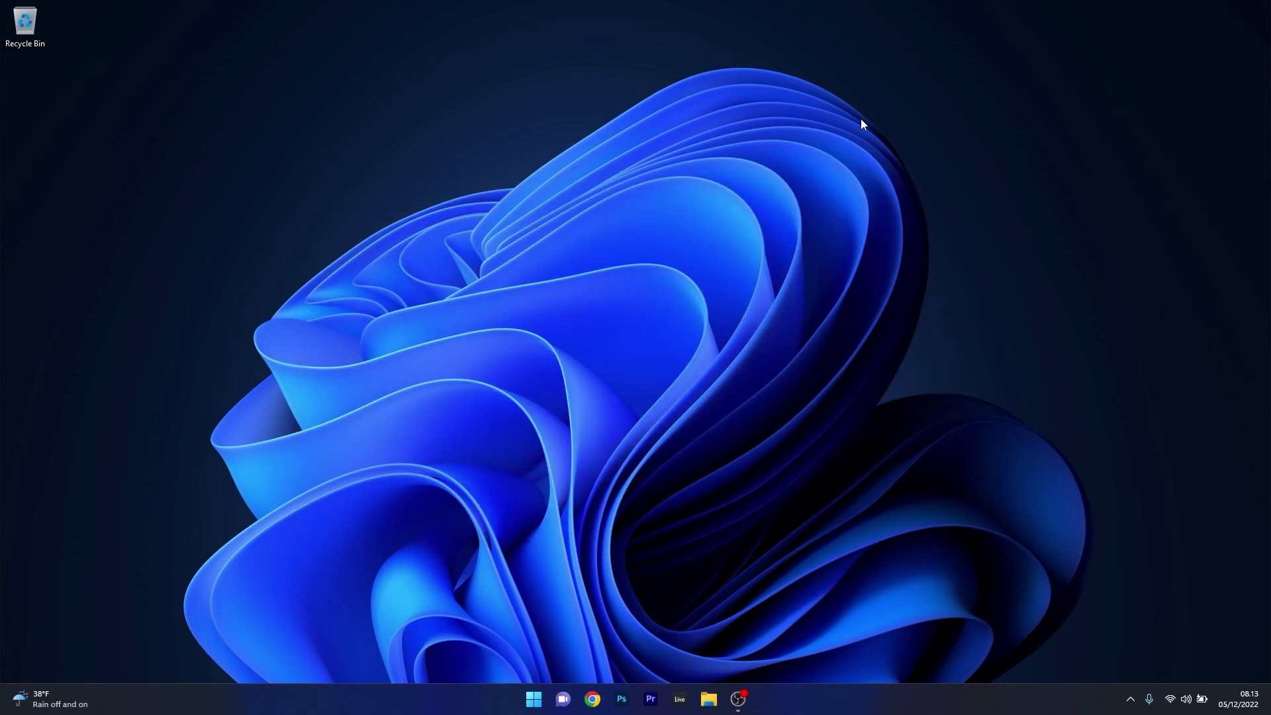